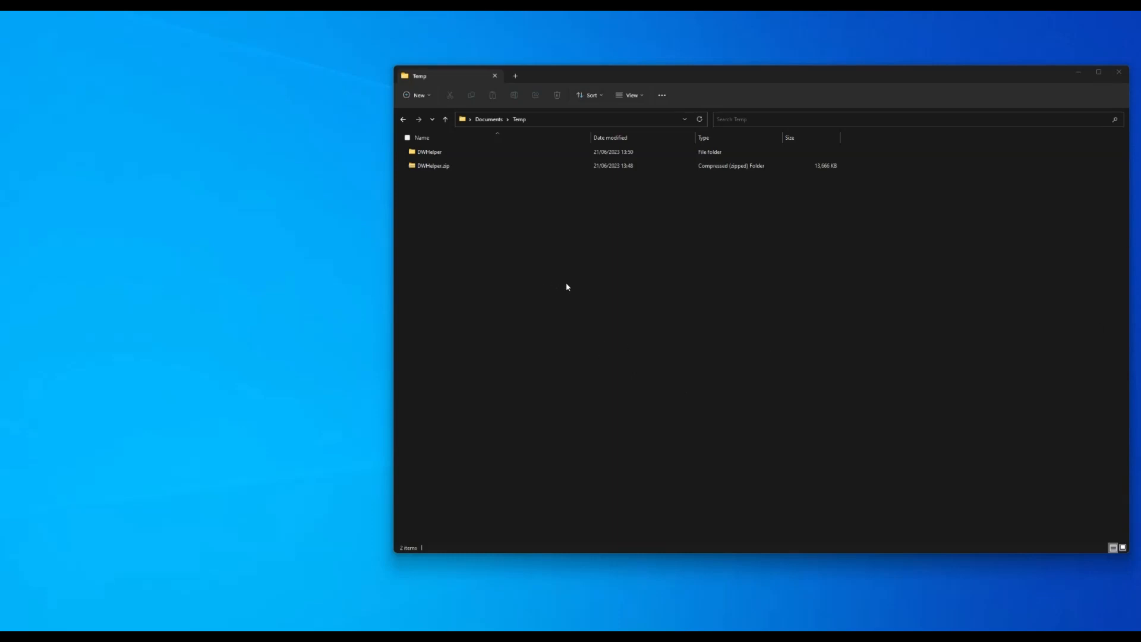
Step: Open the DWHelper folder inside the Temp folder
{"action": "left_click_drag", "start_coordinate": [709, 81], "coordinate": [626, 71]}
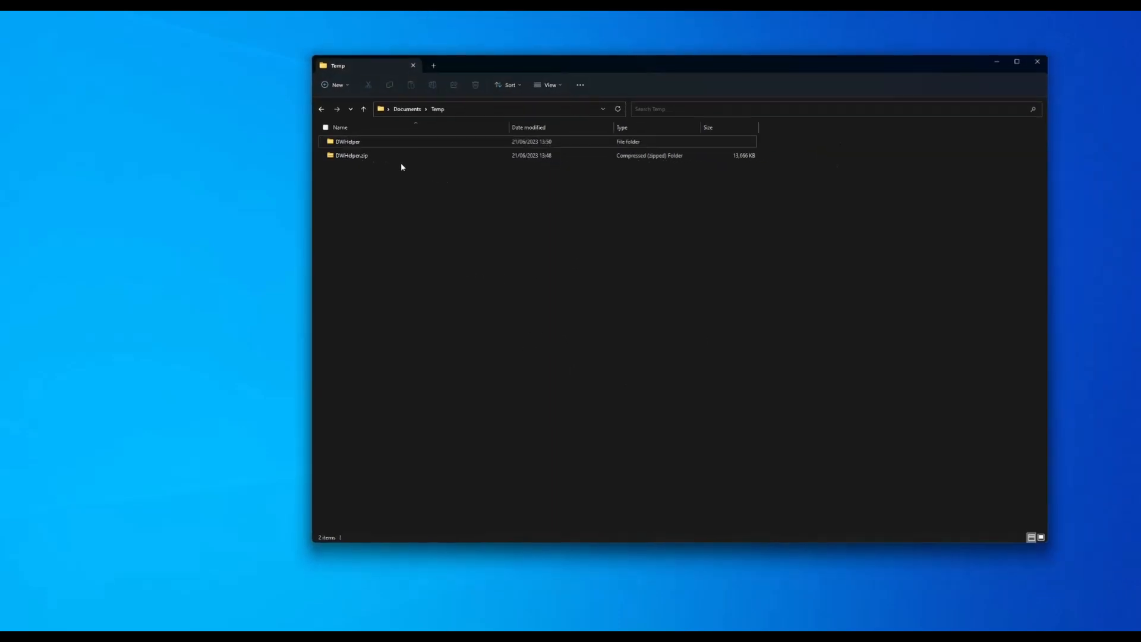
{"action": "left_click", "coordinate": [354, 146]}
{"action": "left_click", "coordinate": [496, 178]}
{"action": "left_click_drag", "start_coordinate": [502, 65], "coordinate": [527, 56]}
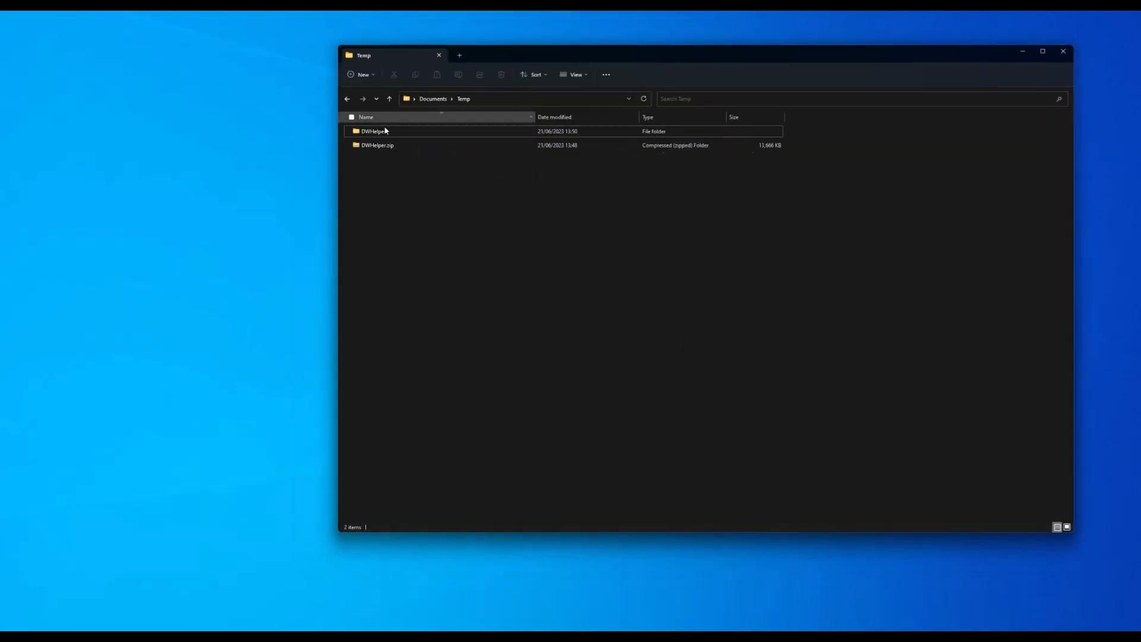
{"action": "left_click", "coordinate": [373, 135]}
{"action": "double_click", "coordinate": [374, 133]}
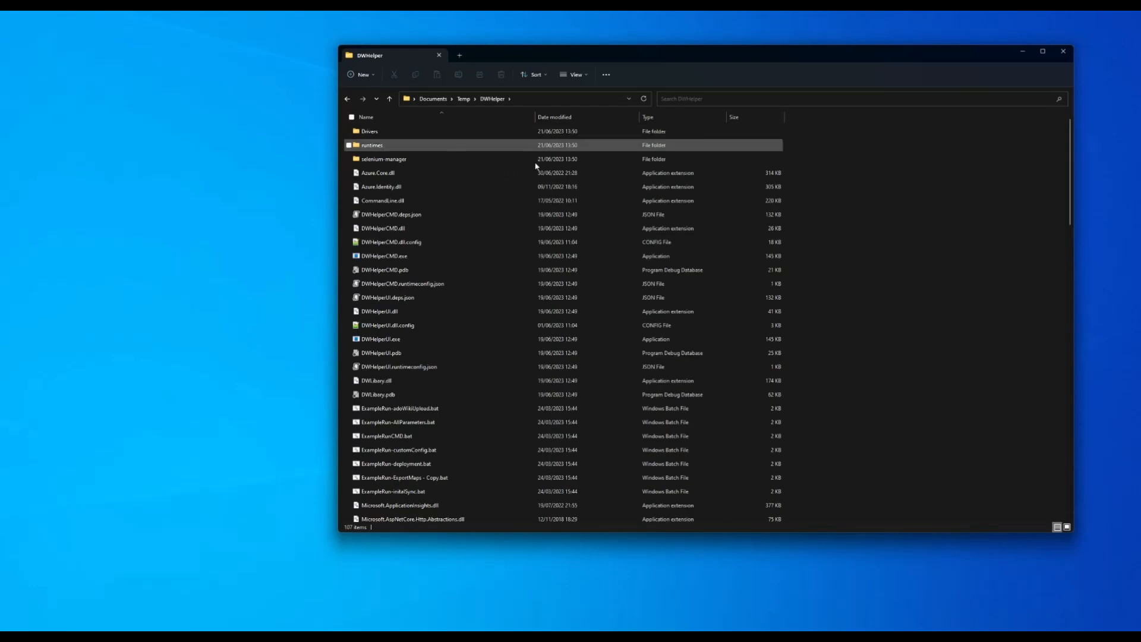
Step: Launch DWHelperUI.exe from the DWHelper folder and move its window higher on the desktop
{"action": "scroll", "coordinate": [597, 252], "scroll_direction": "down", "scroll_amount": 1}
{"action": "scroll", "coordinate": [593, 265], "scroll_direction": "up", "scroll_amount": 1}
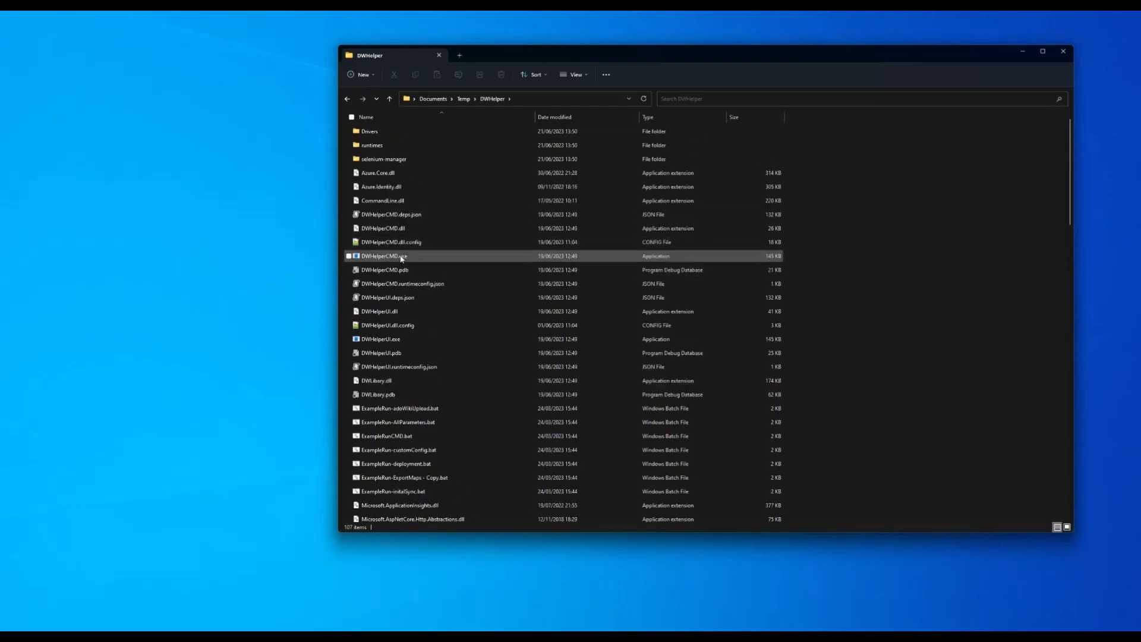
{"action": "left_click_drag", "start_coordinate": [516, 60], "coordinate": [523, 52]}
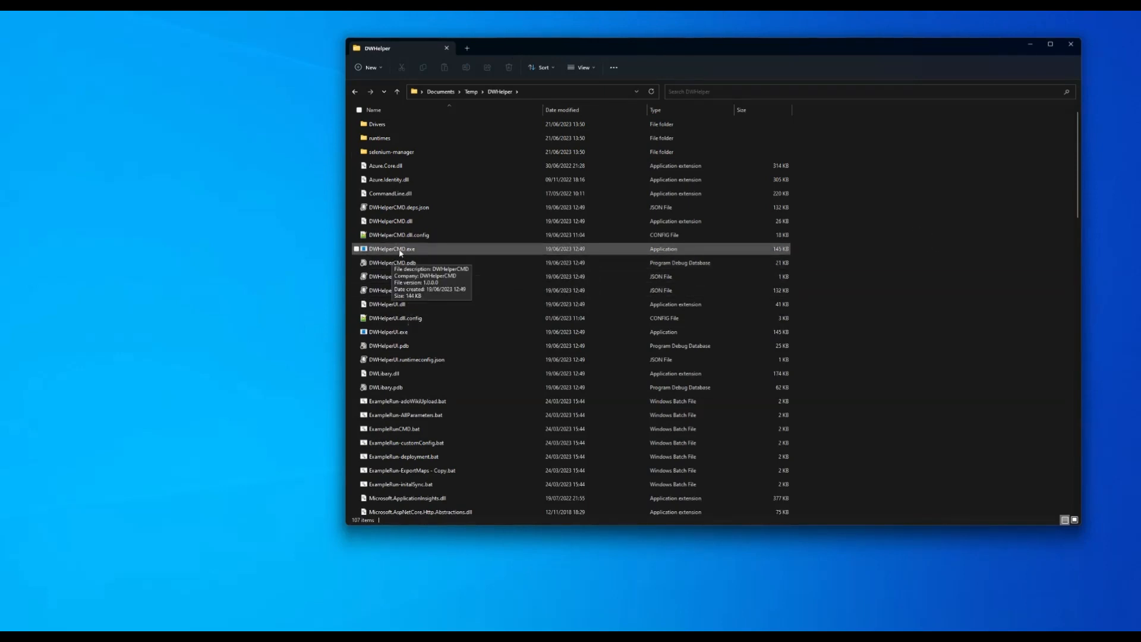
{"action": "left_click", "coordinate": [379, 252]}
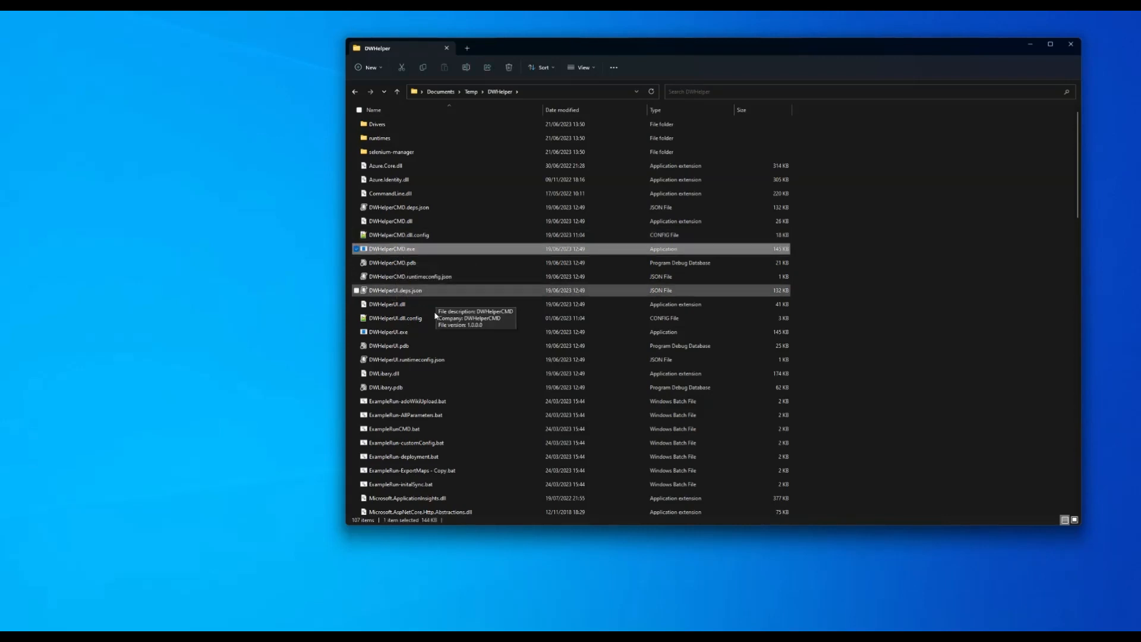
{"action": "left_click", "coordinate": [397, 337]}
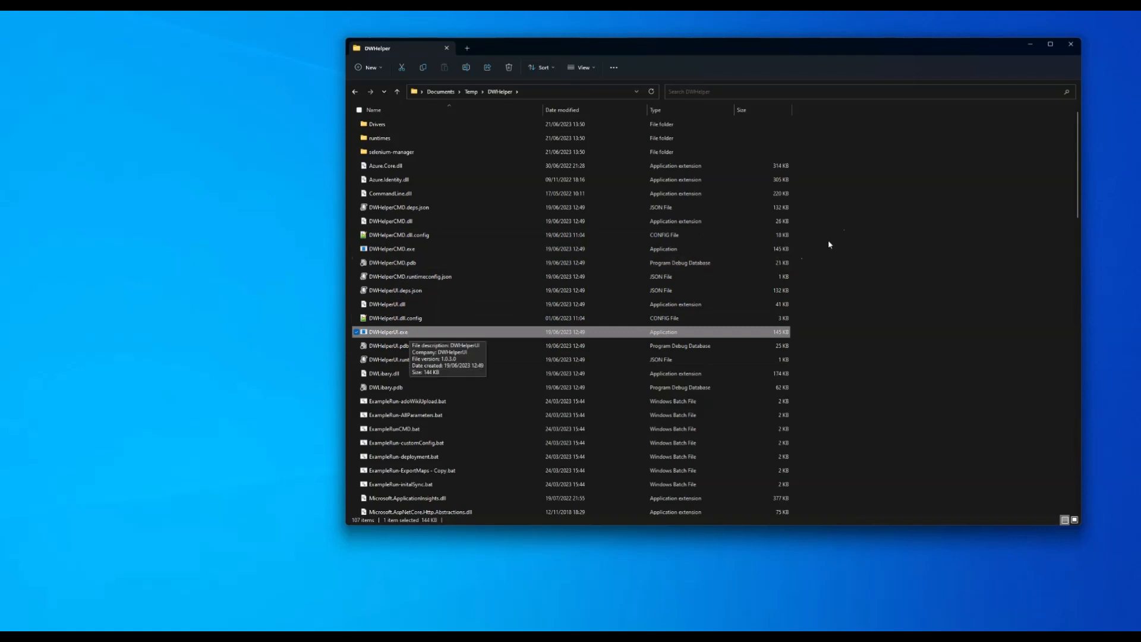
{"action": "left_click_drag", "start_coordinate": [791, 52], "coordinate": [799, 48]}
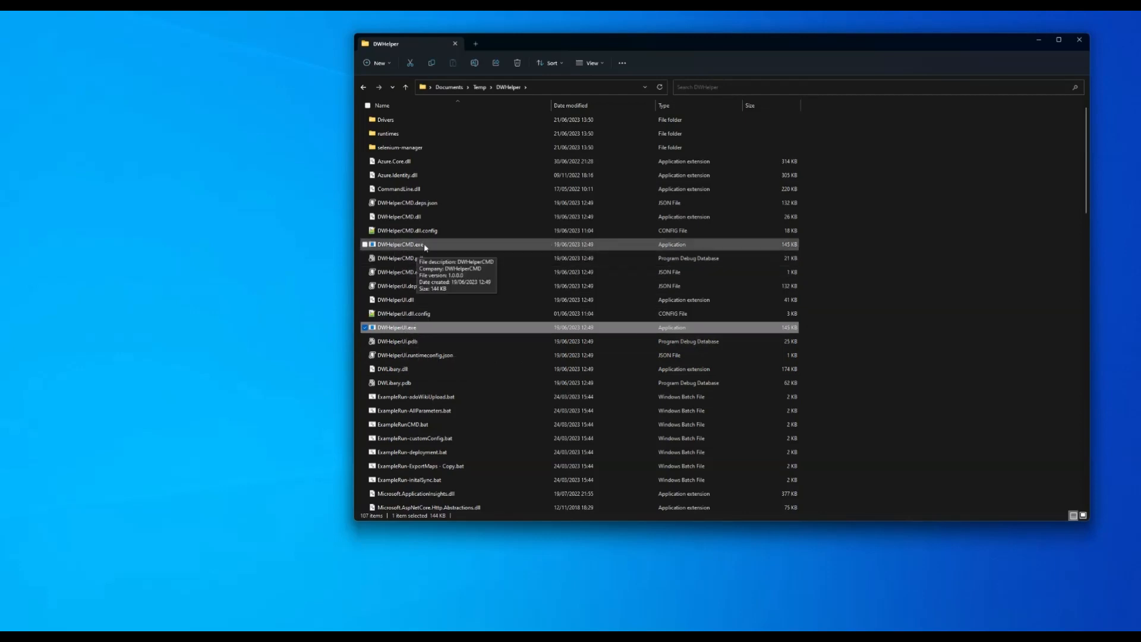
{"action": "double_click", "coordinate": [405, 330]}
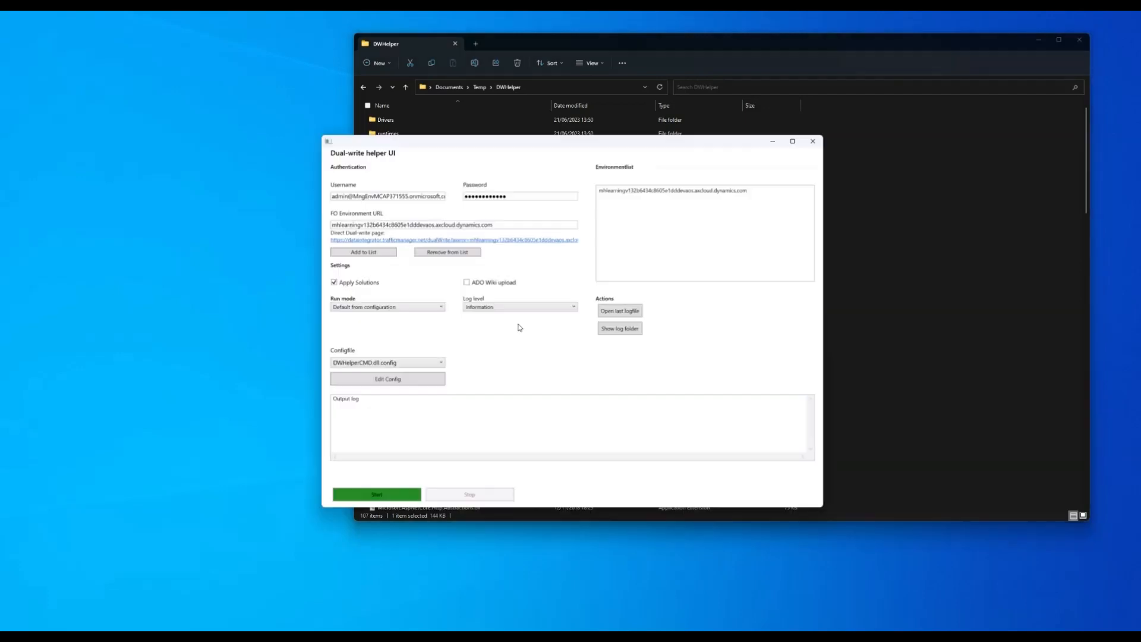
{"action": "left_click_drag", "start_coordinate": [519, 147], "coordinate": [552, 96]}
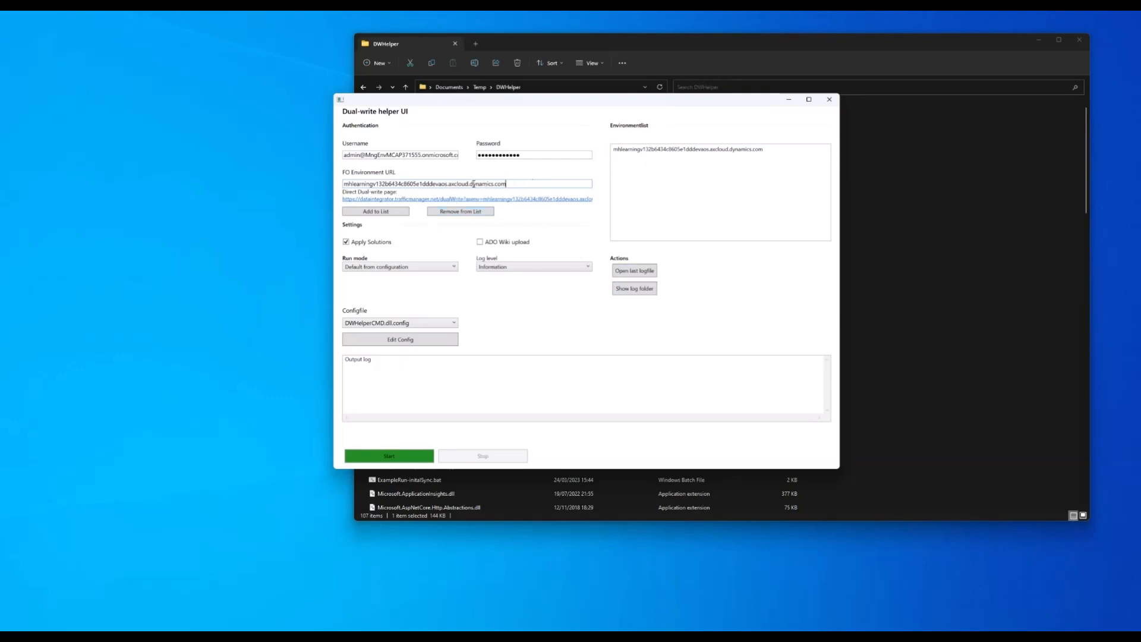
Step: Remove the FO environment from the environment list and add it back using the entered environment URL
{"action": "left_click", "coordinate": [655, 153]}
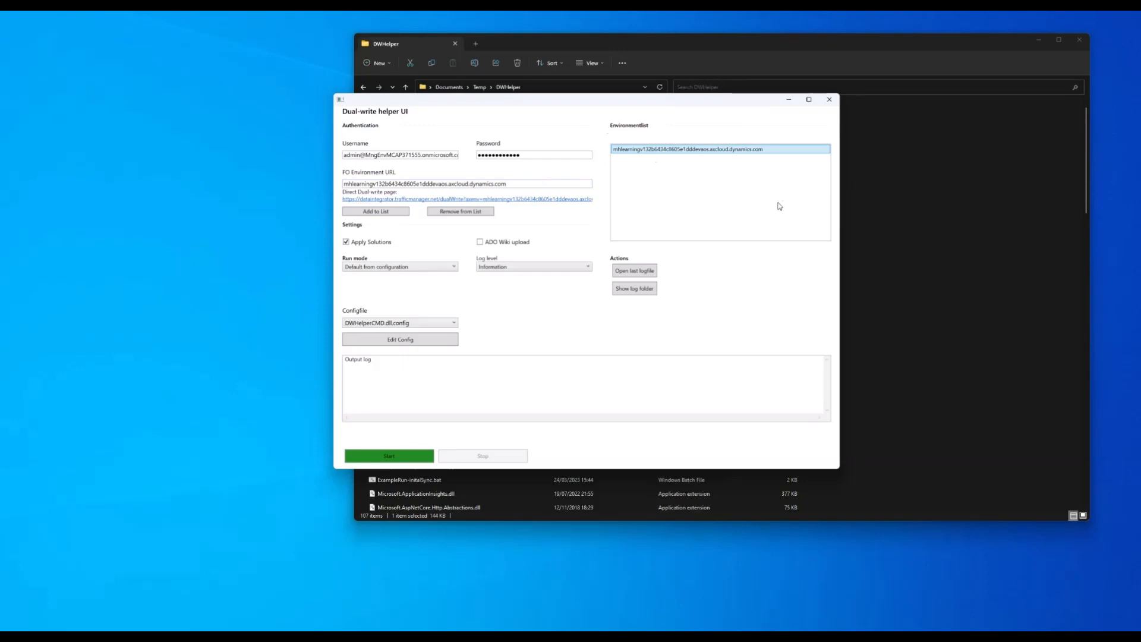
{"action": "left_click", "coordinate": [538, 182]}
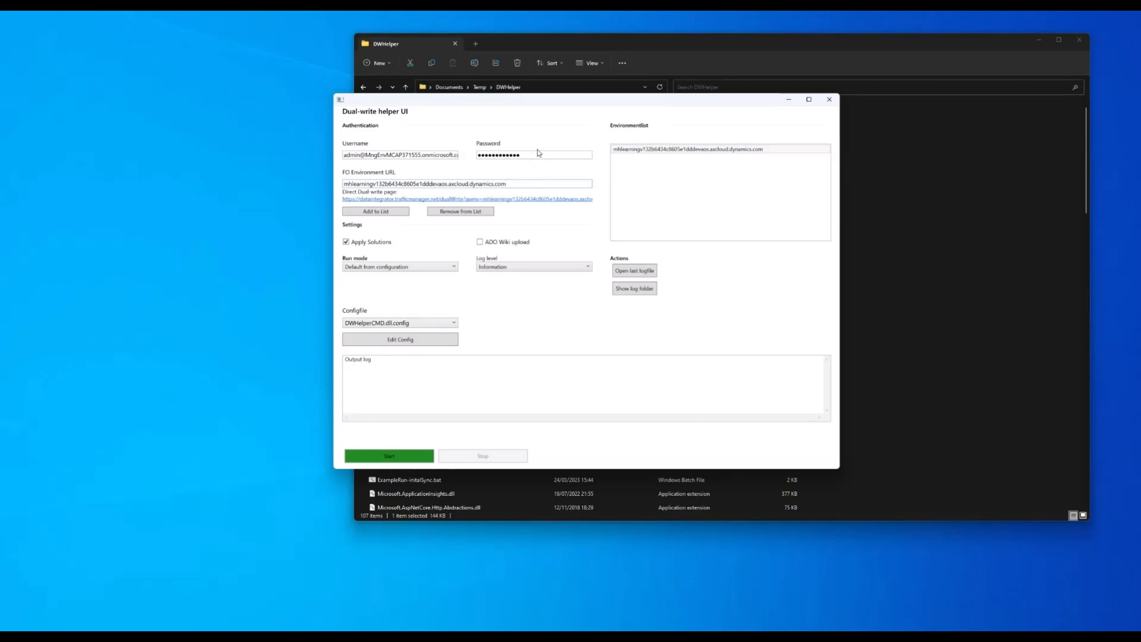
{"action": "left_click", "coordinate": [470, 212]}
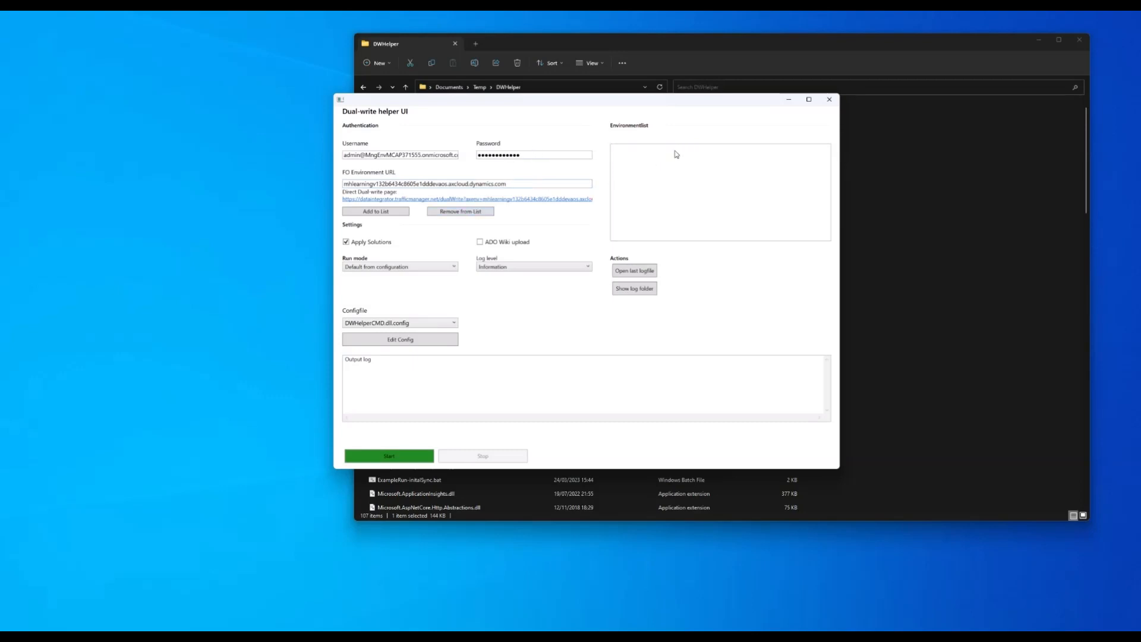
{"action": "left_click", "coordinate": [395, 212]}
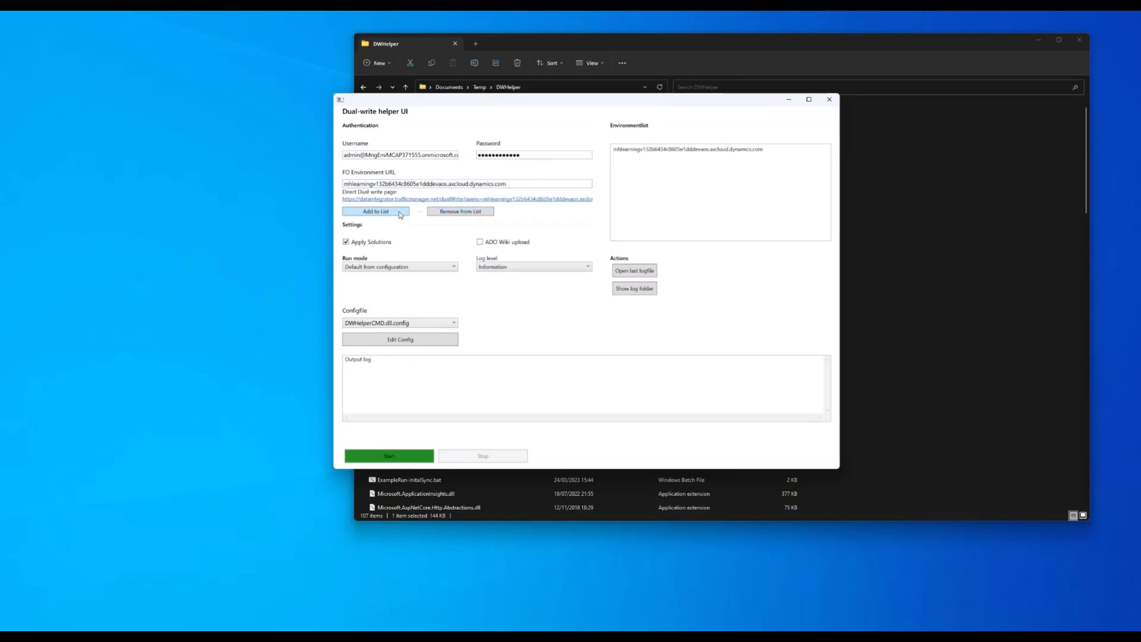
{"action": "left_click_drag", "start_coordinate": [605, 109], "coordinate": [613, 107]}
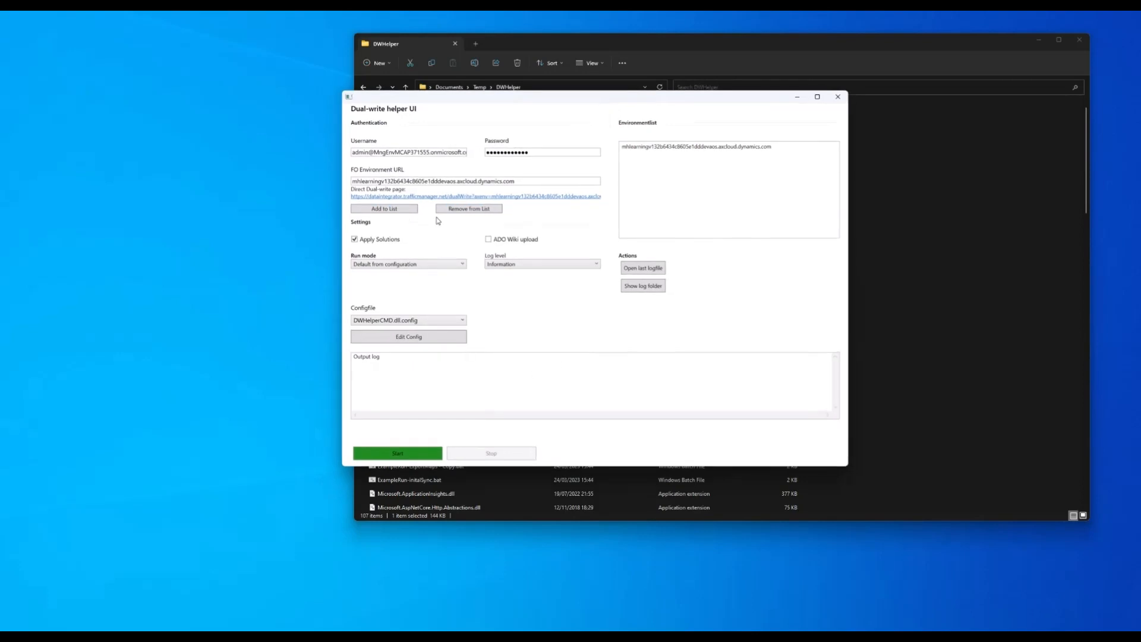
Step: Open the environment's direct Dual-write page in the browser to view its table maps, and return to the Dual-write helper
{"action": "left_click", "coordinate": [404, 197]}
{"action": "left_click", "coordinate": [434, 198]}
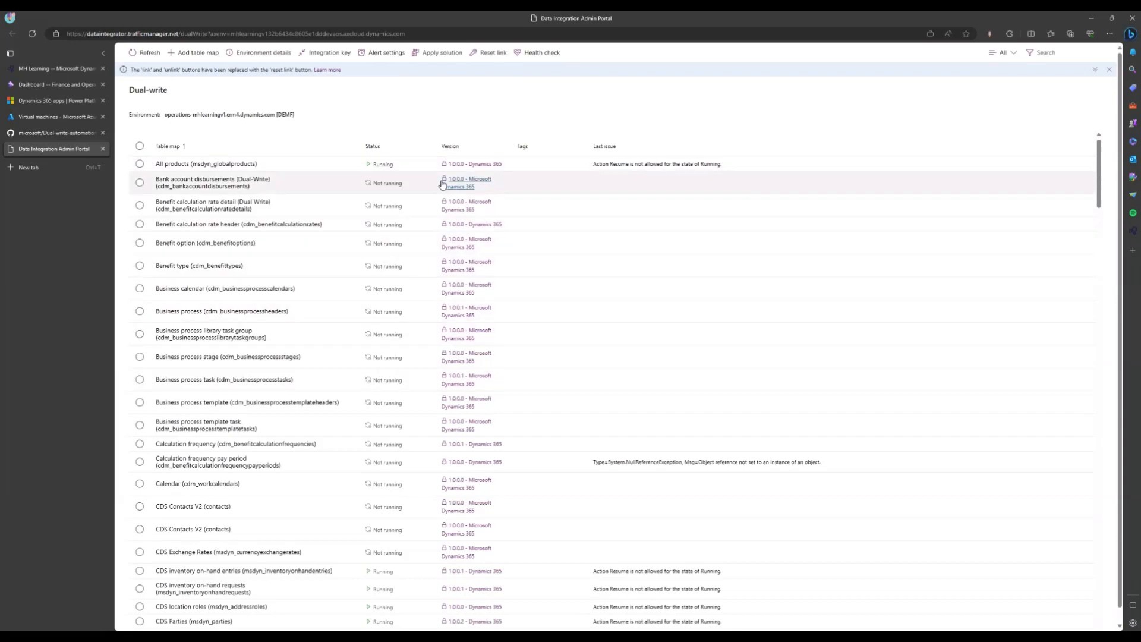
{"action": "left_click", "coordinate": [1091, 18]}
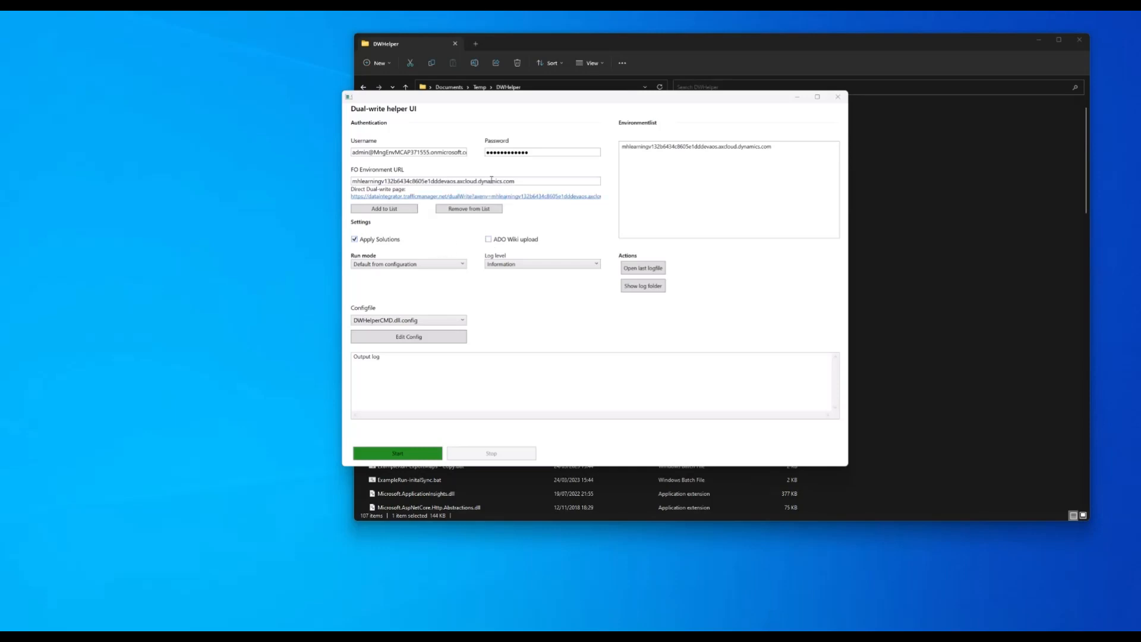
{"action": "left_click_drag", "start_coordinate": [533, 184], "coordinate": [352, 183]}
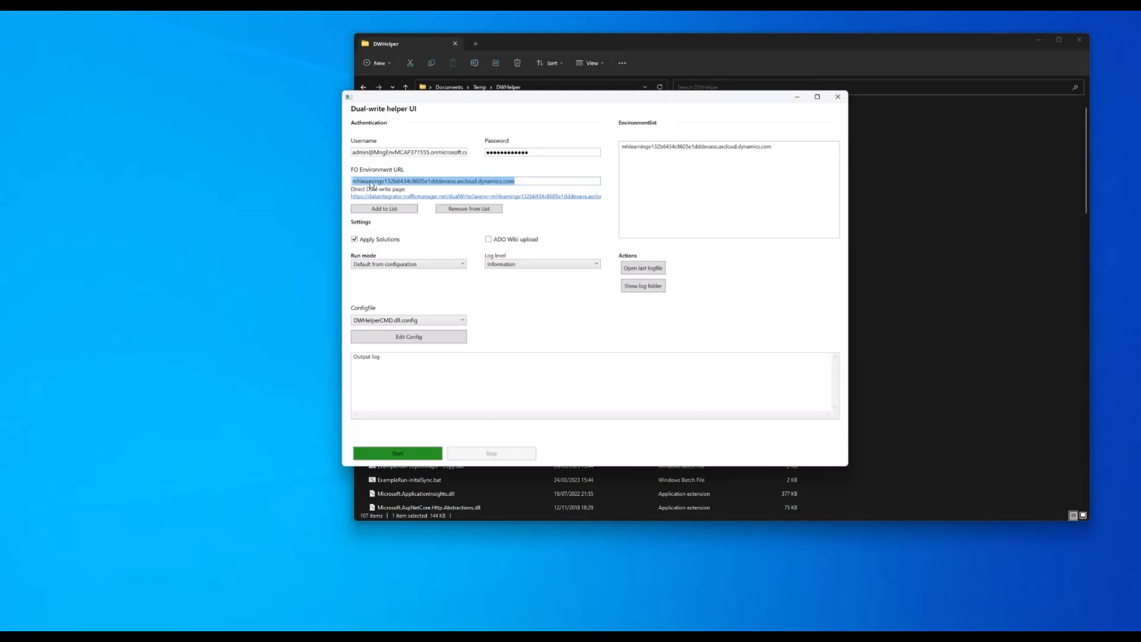
{"action": "left_click", "coordinate": [370, 181]}
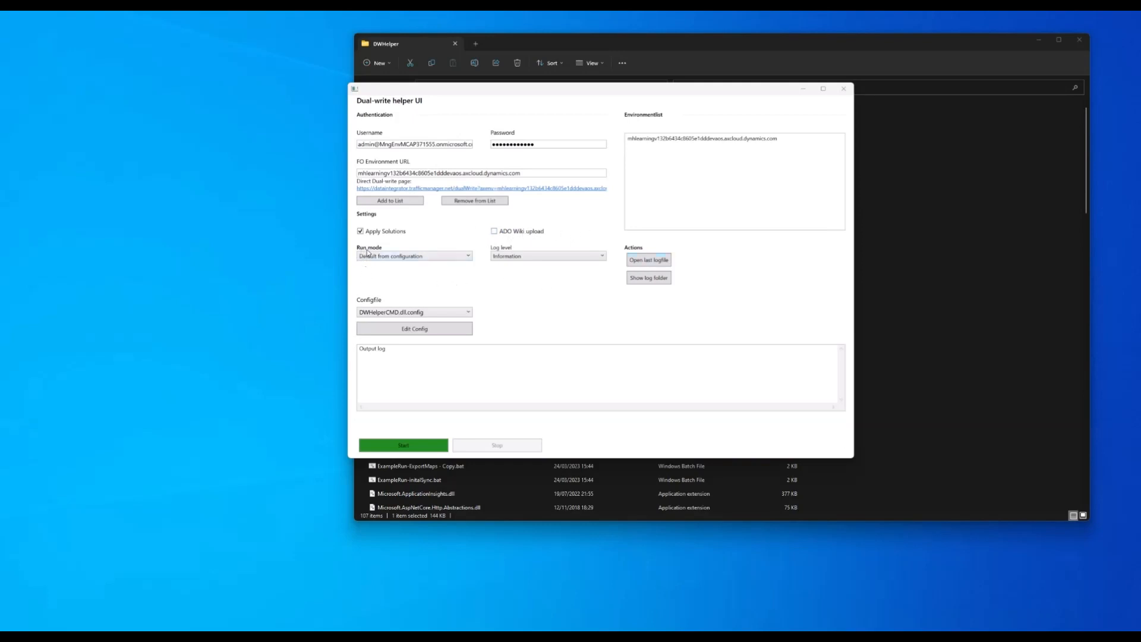
Step: Examine the available run modes and try the Export configuration mode to show its extra options
{"action": "left_click", "coordinate": [456, 257]}
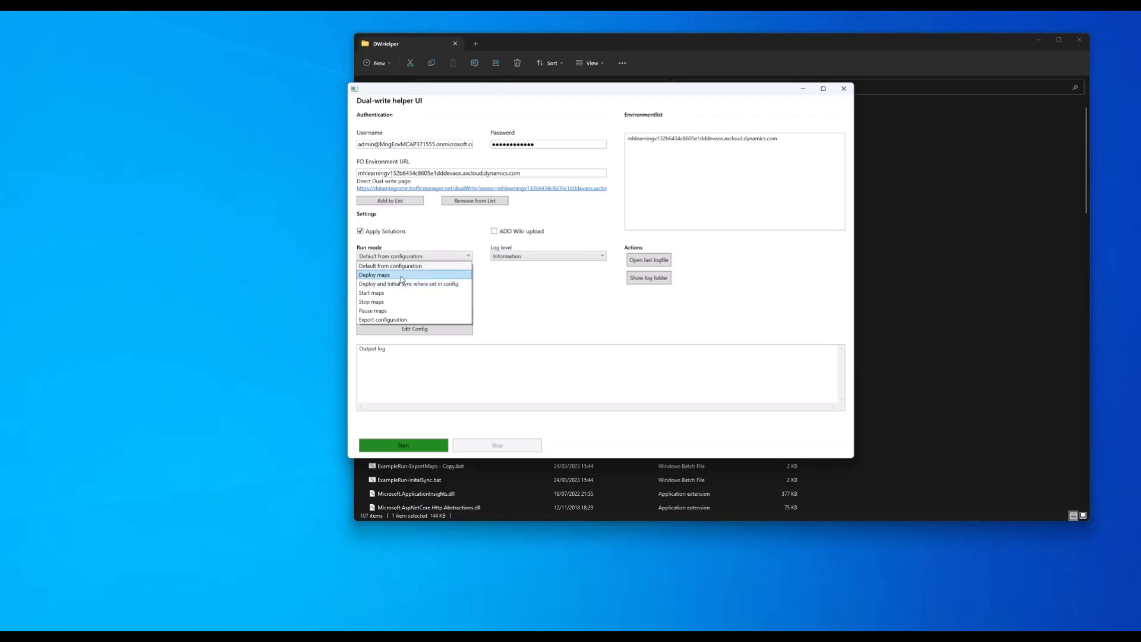
{"action": "left_click", "coordinate": [416, 265]}
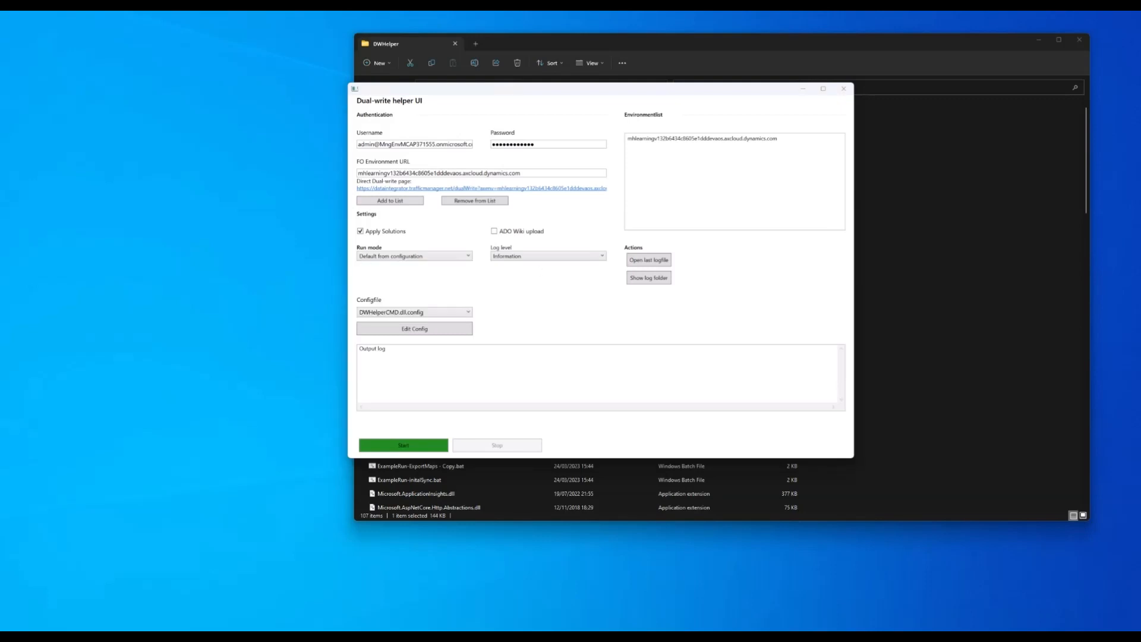
{"action": "left_click", "coordinate": [457, 256]}
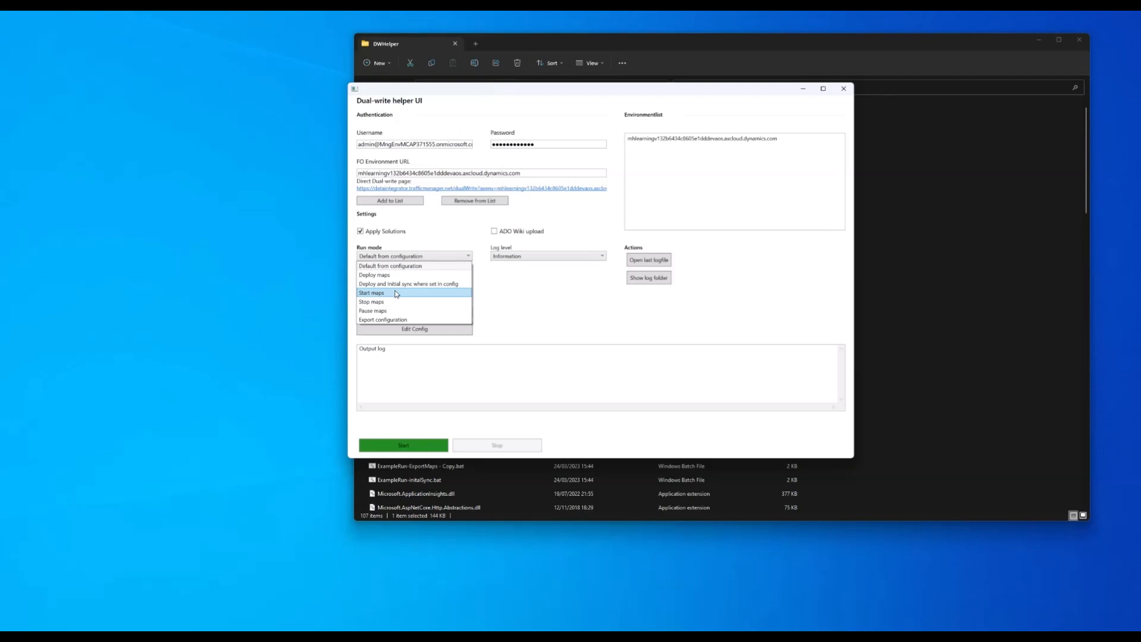
{"action": "left_click", "coordinate": [378, 320]}
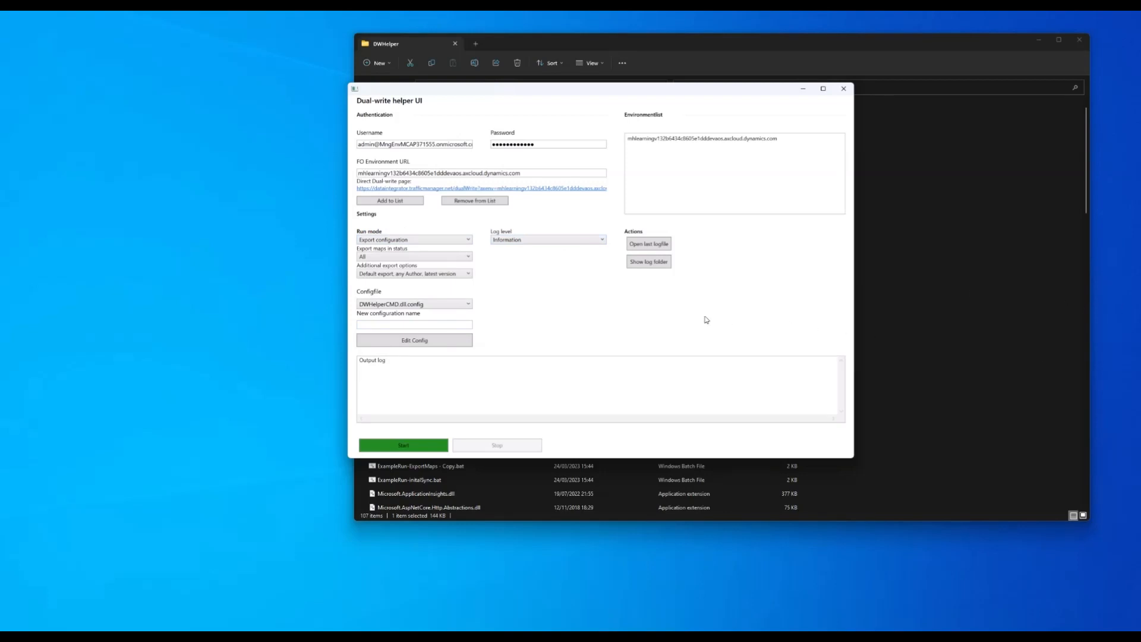
Step: Set the run mode to Deploy maps and check which configuration files are available
{"action": "left_click", "coordinate": [431, 240]}
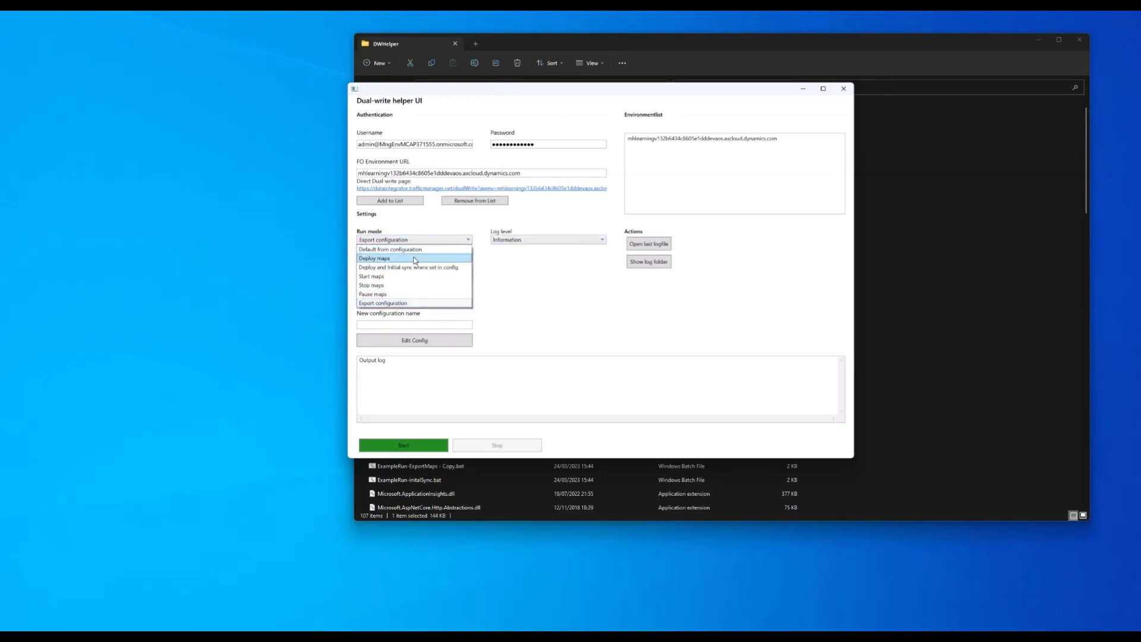
{"action": "left_click", "coordinate": [414, 260]}
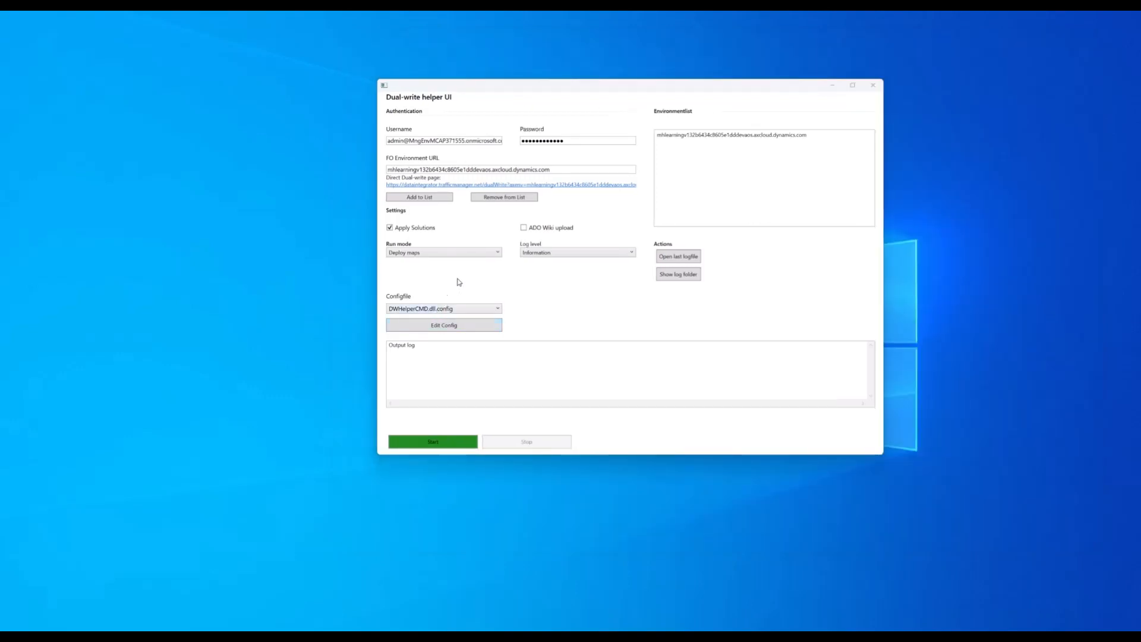
{"action": "left_click", "coordinate": [480, 309]}
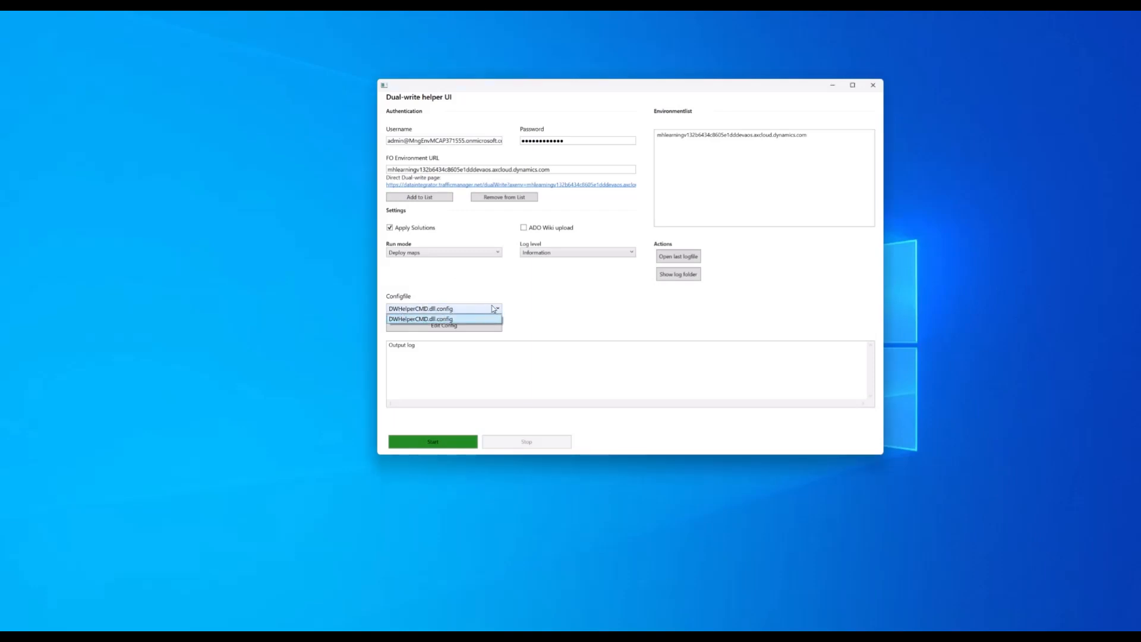
{"action": "left_click", "coordinate": [492, 312]}
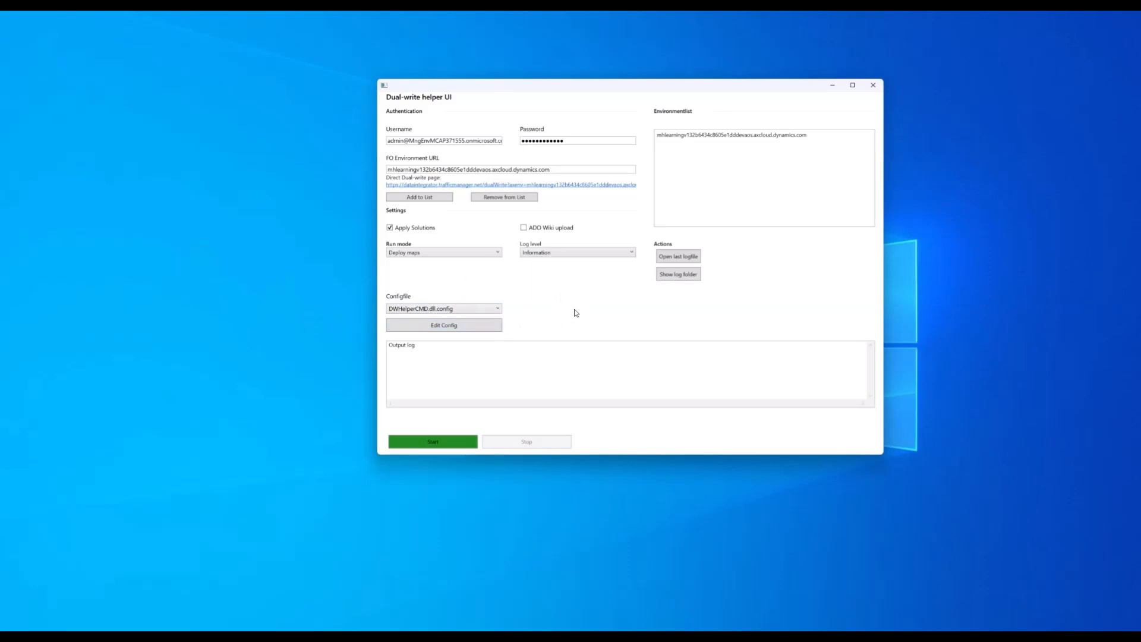
Step: Open the DWHelperCMD.dll.config configuration for editing, enlarge the editor window and place it beside the main helper window
{"action": "left_click", "coordinate": [447, 326]}
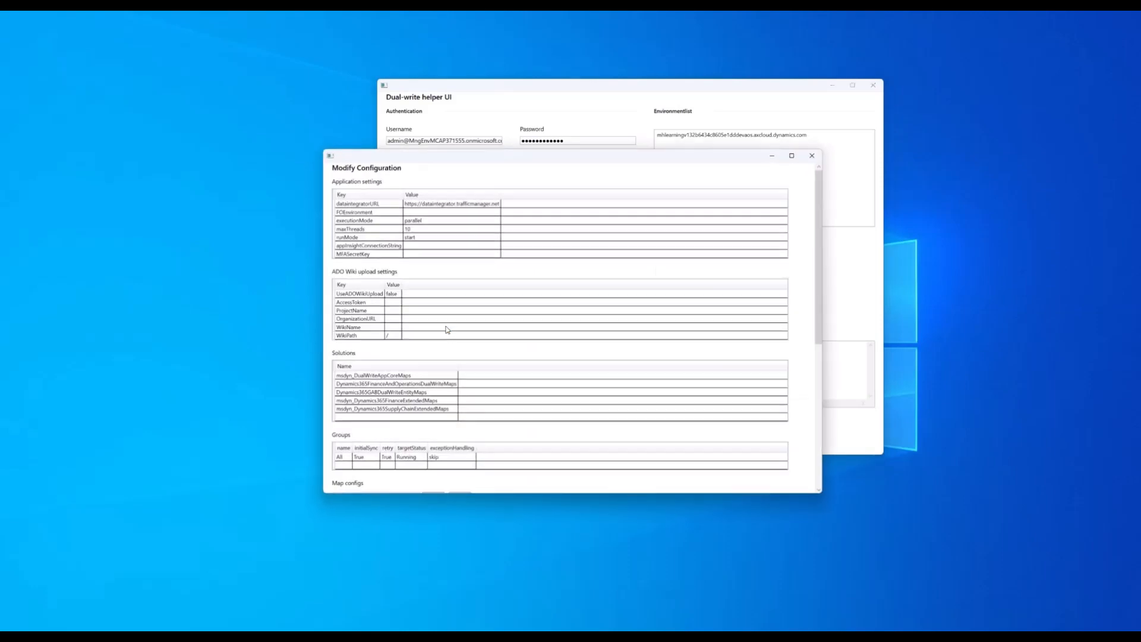
{"action": "left_click_drag", "start_coordinate": [600, 156], "coordinate": [600, 110]}
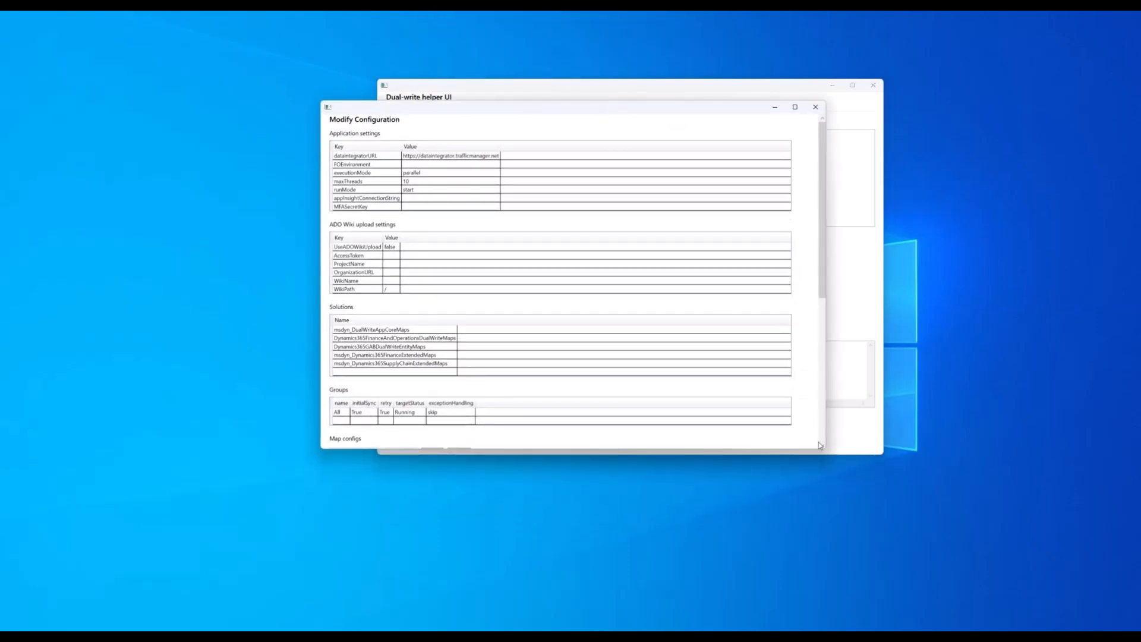
{"action": "left_click_drag", "start_coordinate": [823, 451], "coordinate": [928, 595]}
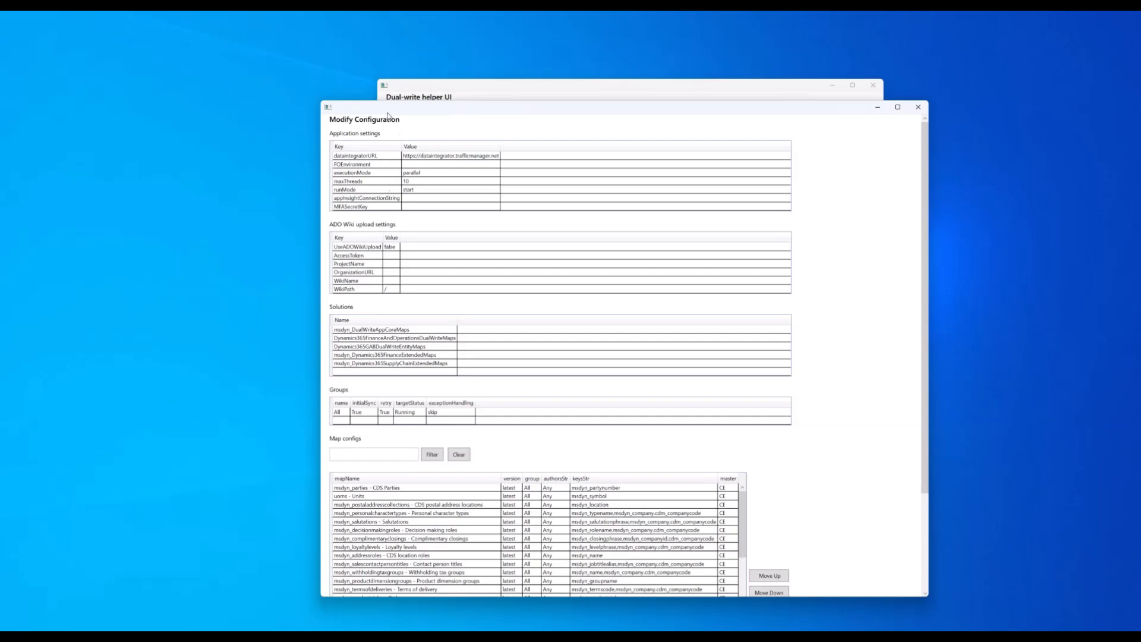
{"action": "left_click_drag", "start_coordinate": [388, 113], "coordinate": [389, 85]}
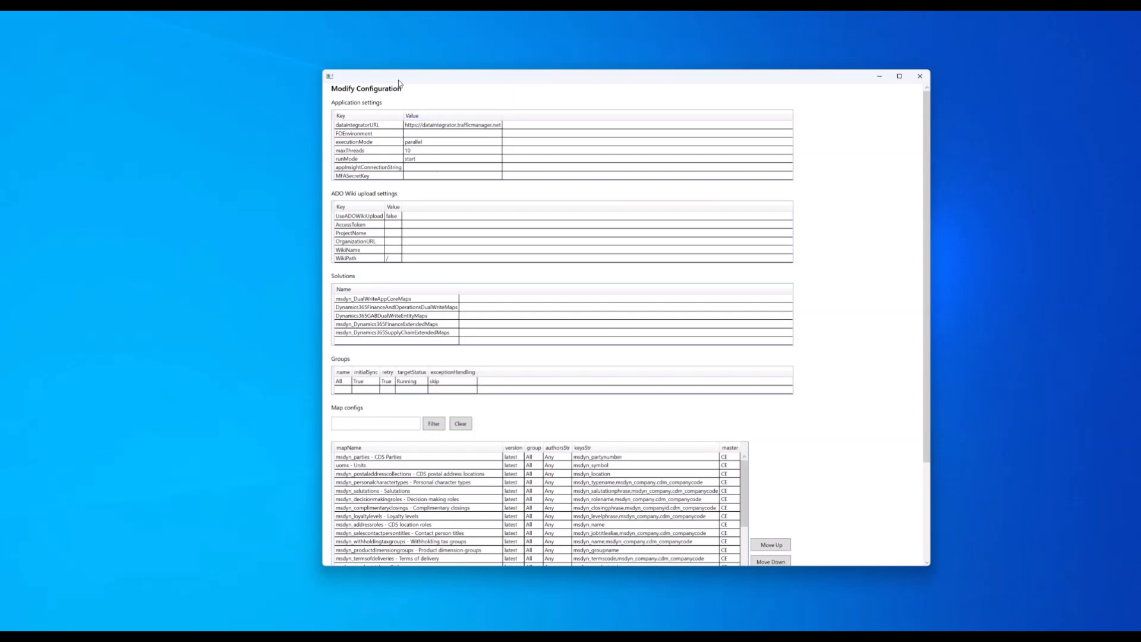
{"action": "left_click_drag", "start_coordinate": [399, 77], "coordinate": [415, 74]}
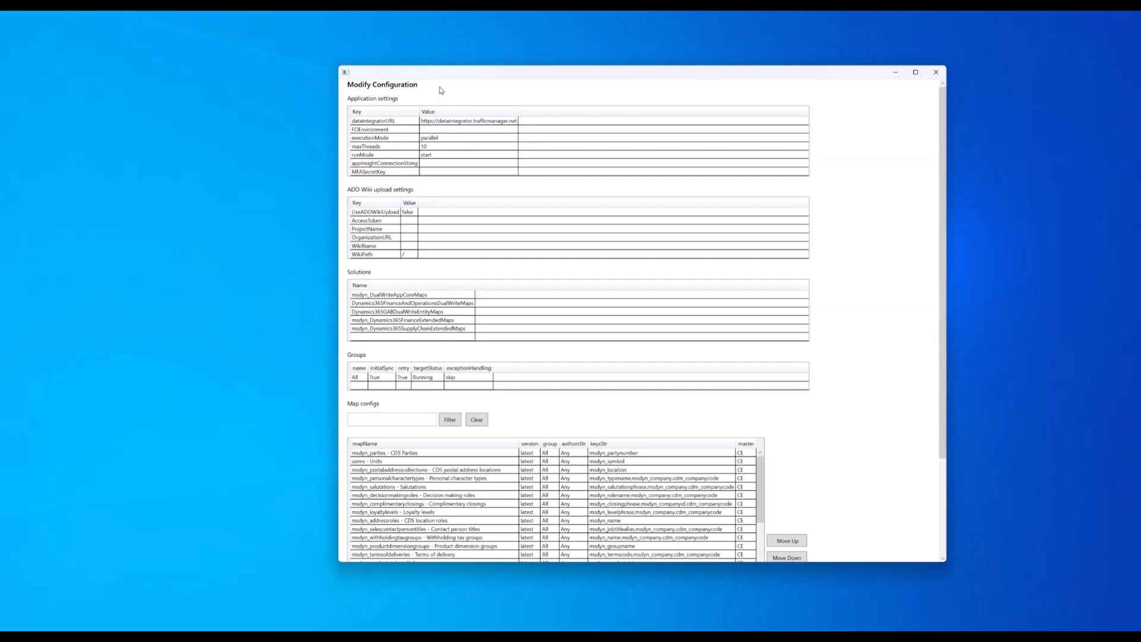
{"action": "left_click_drag", "start_coordinate": [438, 75], "coordinate": [453, 75]}
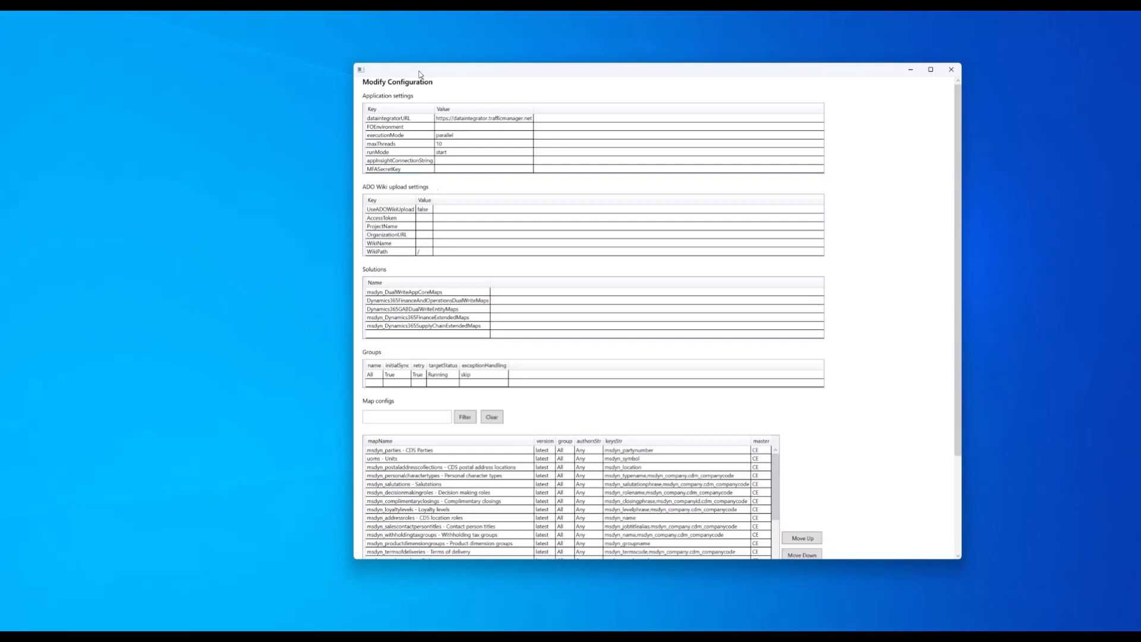
{"action": "left_click_drag", "start_coordinate": [418, 70], "coordinate": [440, 67]}
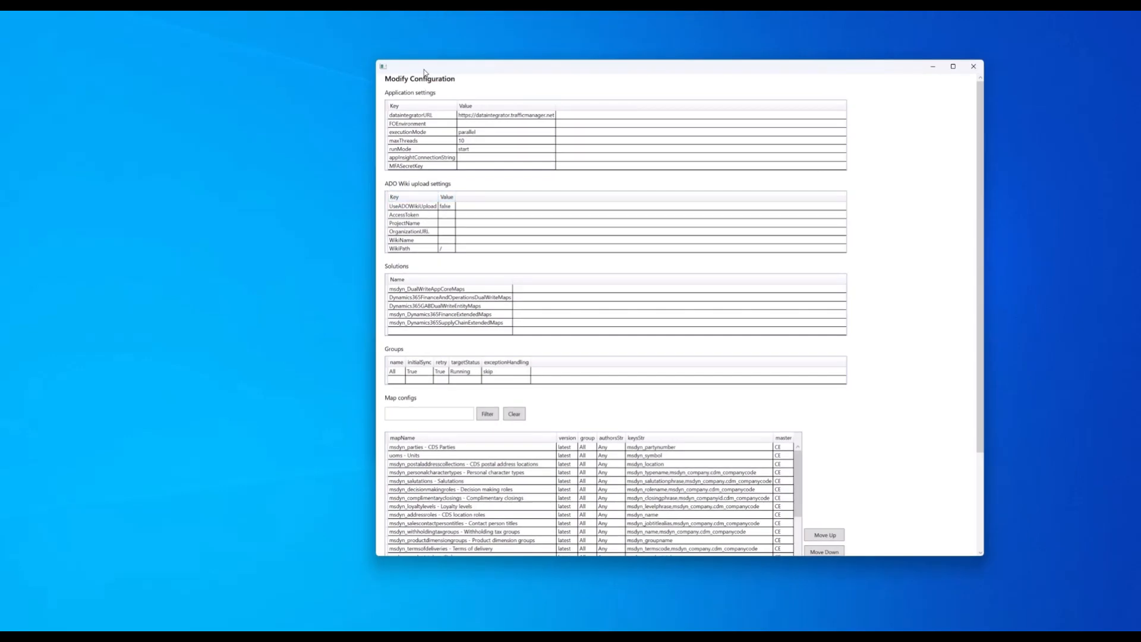
{"action": "left_click_drag", "start_coordinate": [423, 71], "coordinate": [691, 70]}
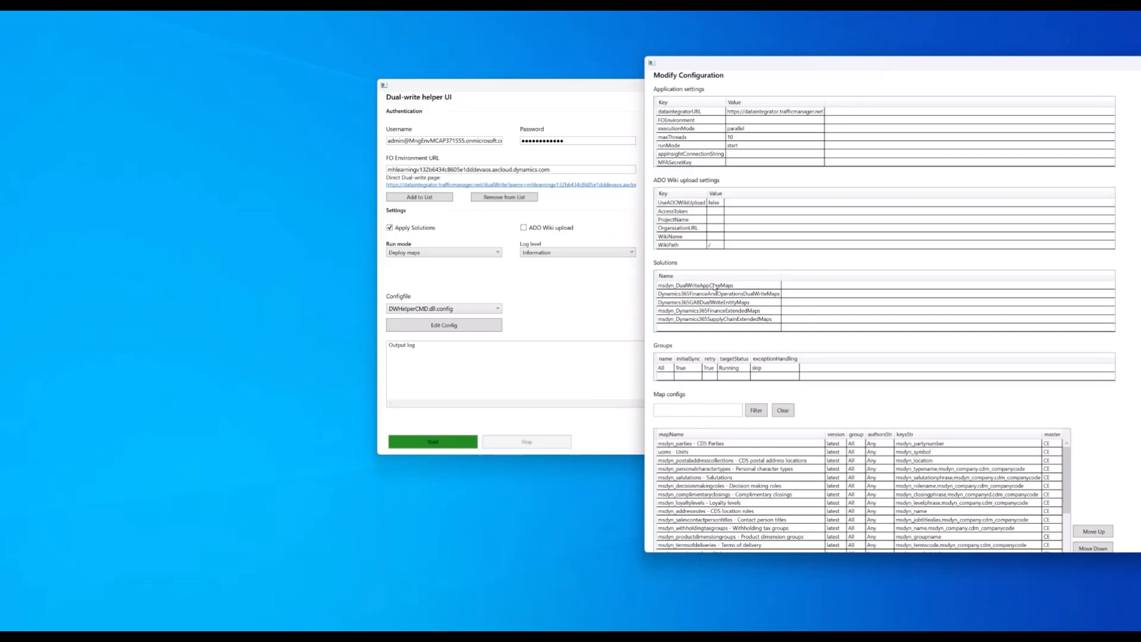
Step: View the Apply solution list on the browser's Dual-write page, compare it with the configuration's Solutions table, and return to the configuration
{"action": "left_click_drag", "start_coordinate": [710, 83], "coordinate": [621, 63]}
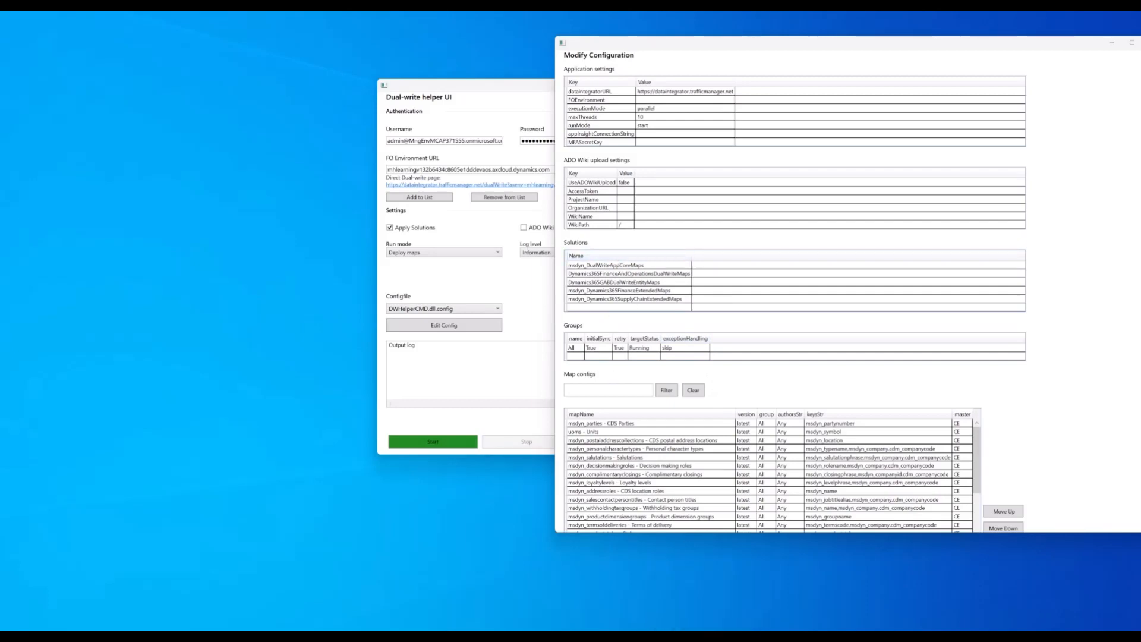
{"action": "left_click", "coordinate": [709, 635]}
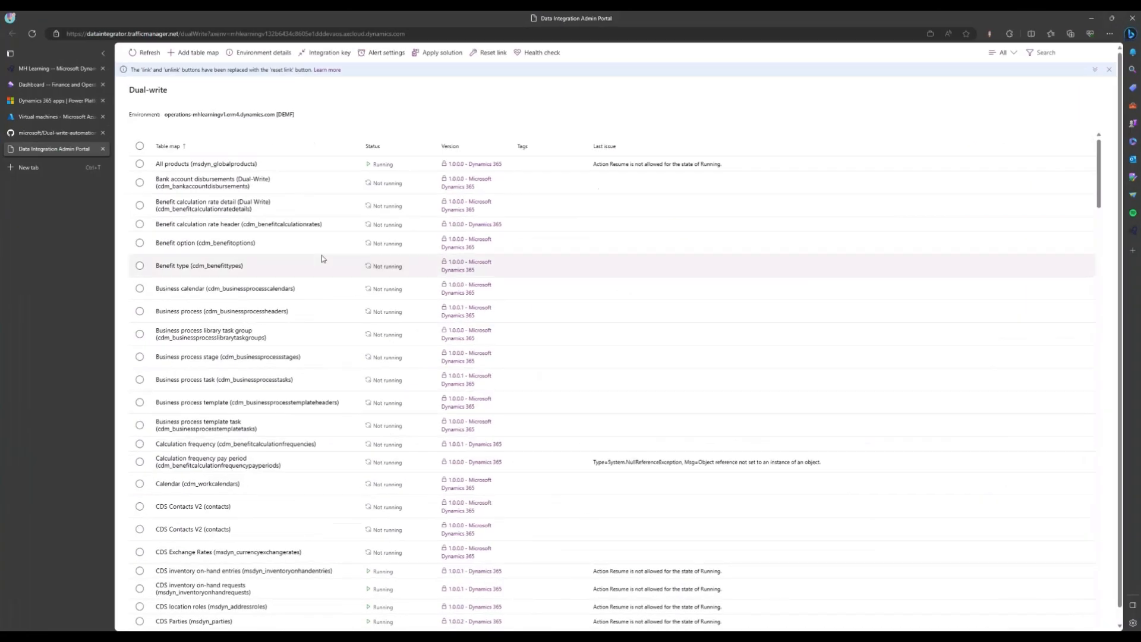
{"action": "left_click", "coordinate": [428, 53]}
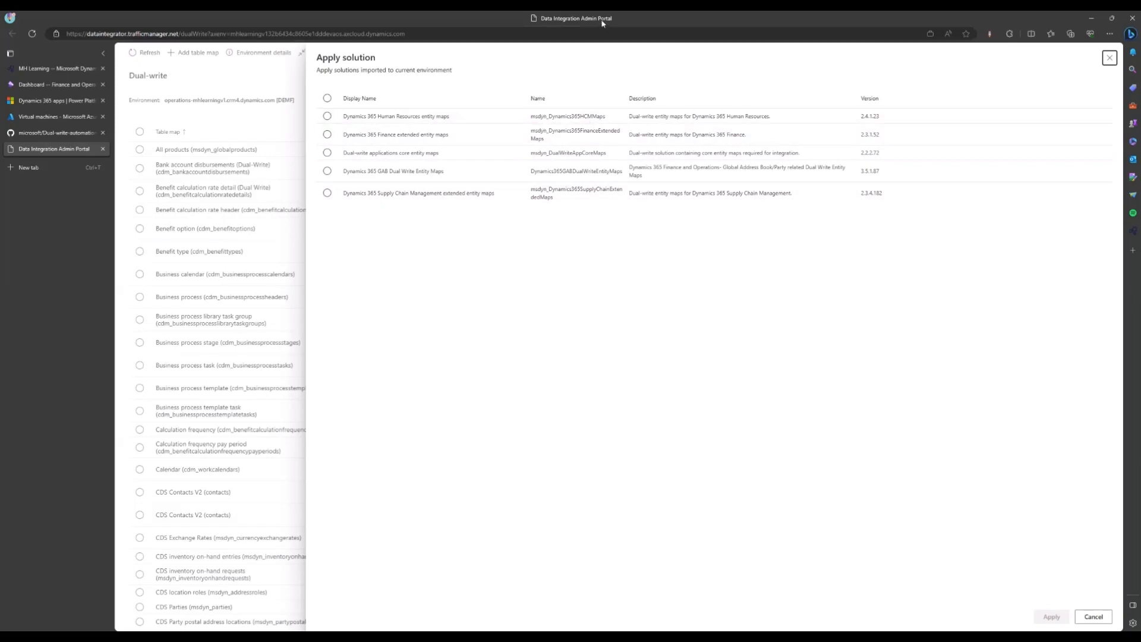
{"action": "left_click_drag", "start_coordinate": [602, 21], "coordinate": [668, 284]}
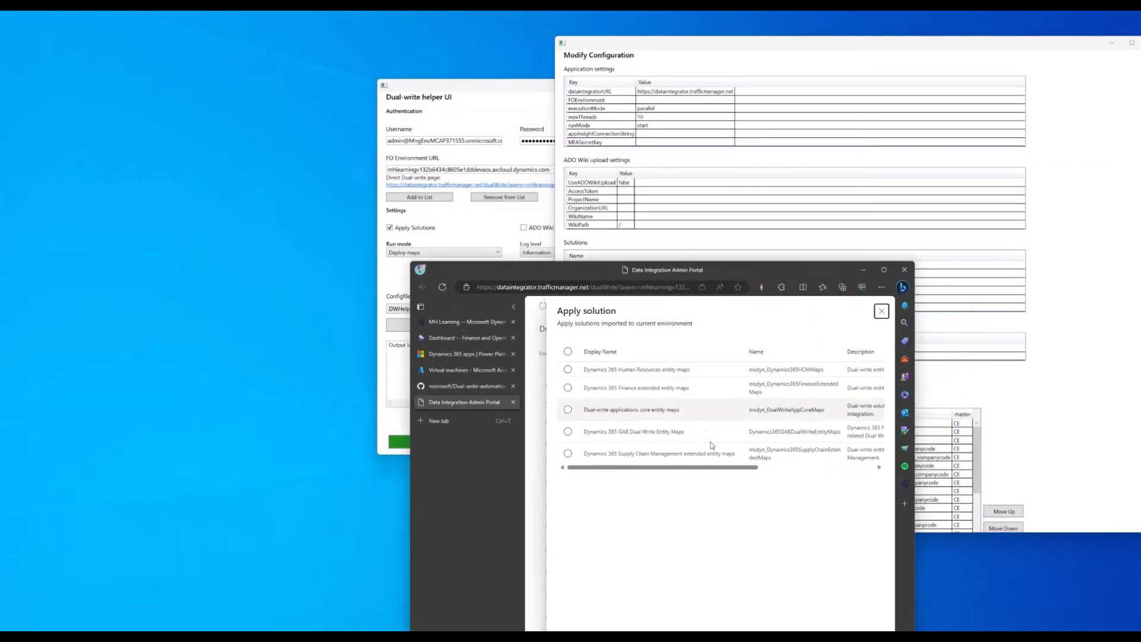
{"action": "left_click_drag", "start_coordinate": [722, 468], "coordinate": [820, 475]}
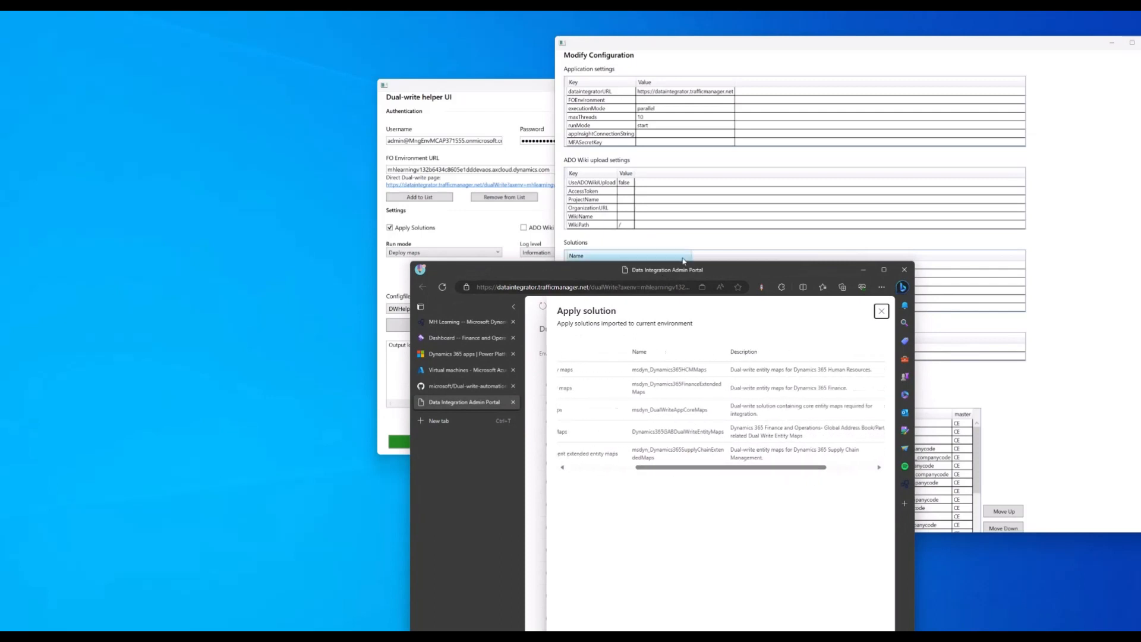
{"action": "left_click_drag", "start_coordinate": [696, 271], "coordinate": [553, 165]}
{"action": "double_click", "coordinate": [554, 165]}
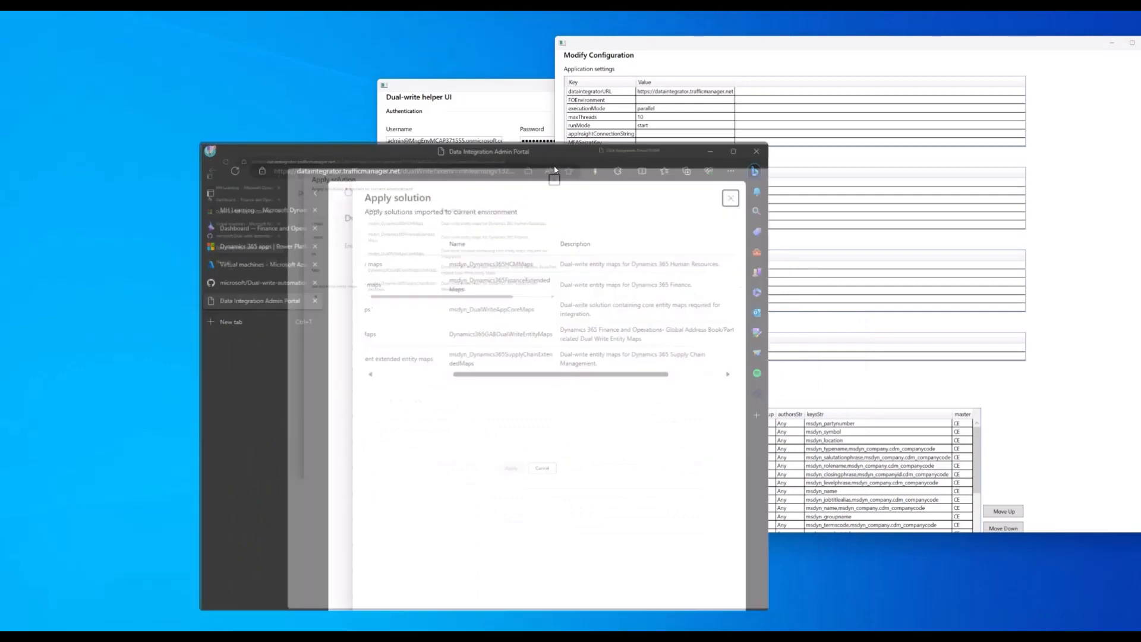
{"action": "left_click", "coordinate": [1096, 20]}
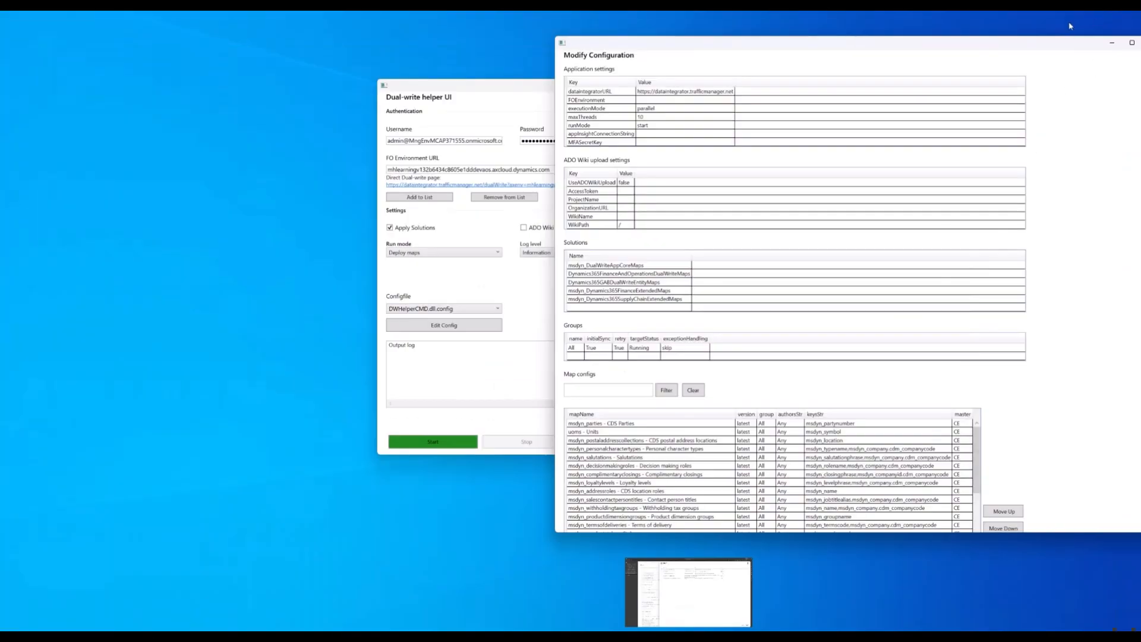
{"action": "left_click", "coordinate": [610, 298]}
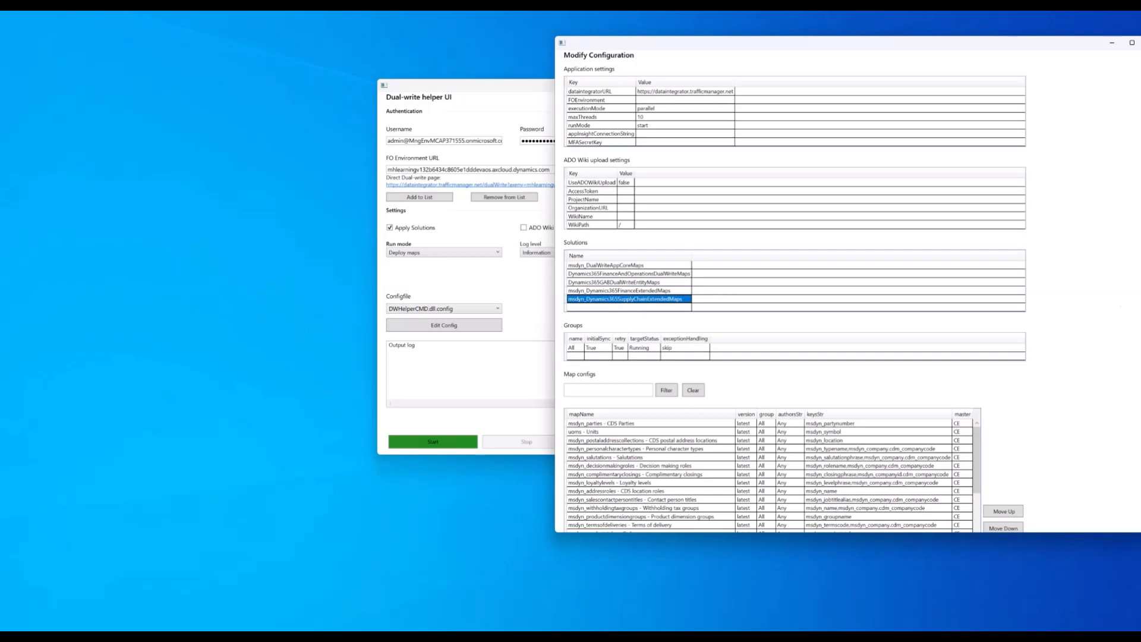
Step: Examine the All group's settings for initial sync, retry, target status and exception handling in the Groups table
{"action": "scroll", "coordinate": [850, 377], "scroll_direction": "down", "scroll_amount": 2}
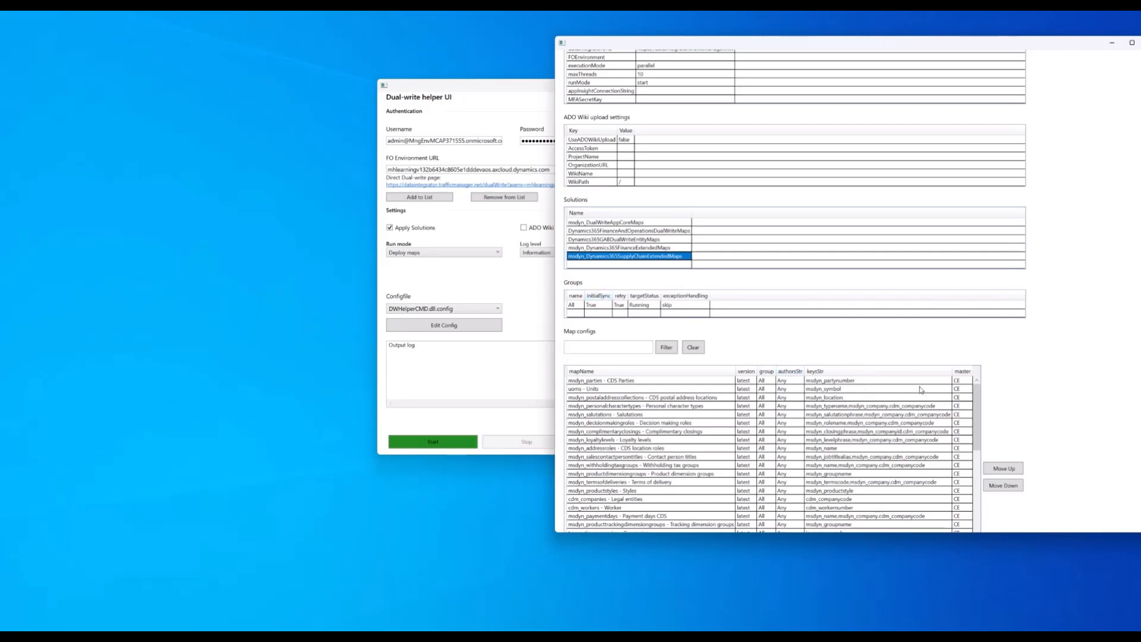
{"action": "left_click", "coordinate": [573, 306]}
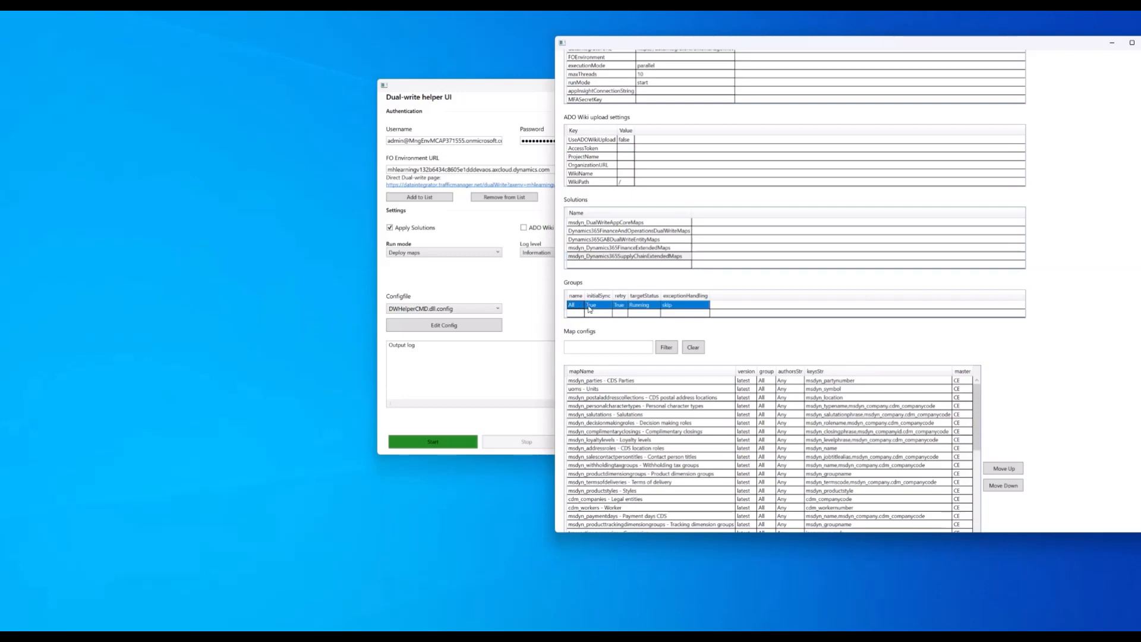
{"action": "left_click", "coordinate": [591, 308]}
{"action": "key", "text": "alt+Tab"}
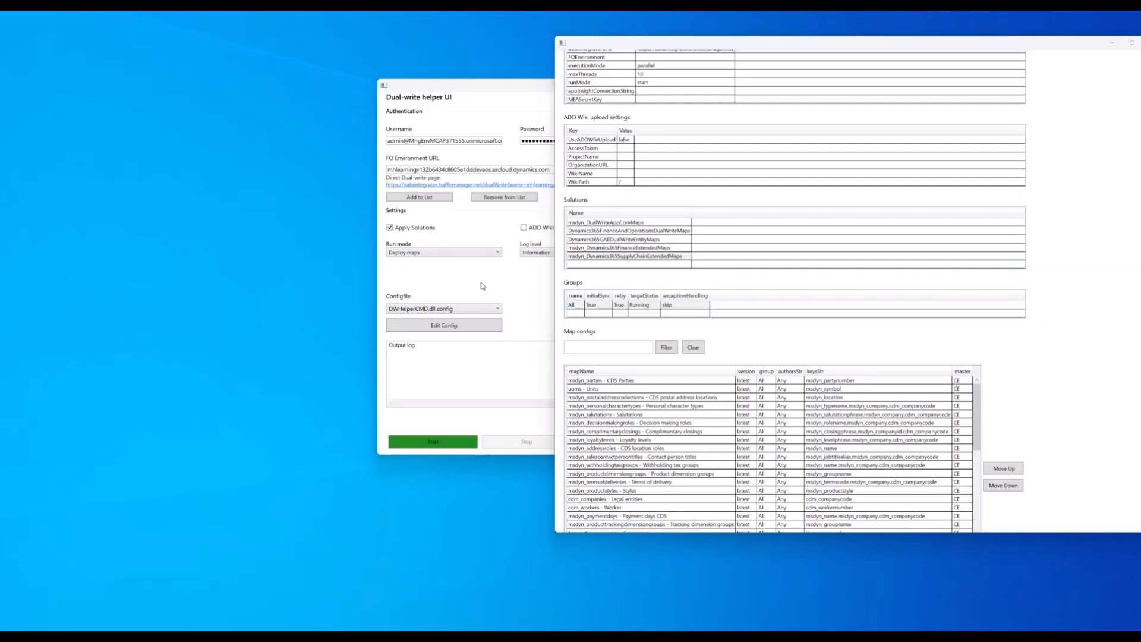
{"action": "left_click", "coordinate": [573, 306]}
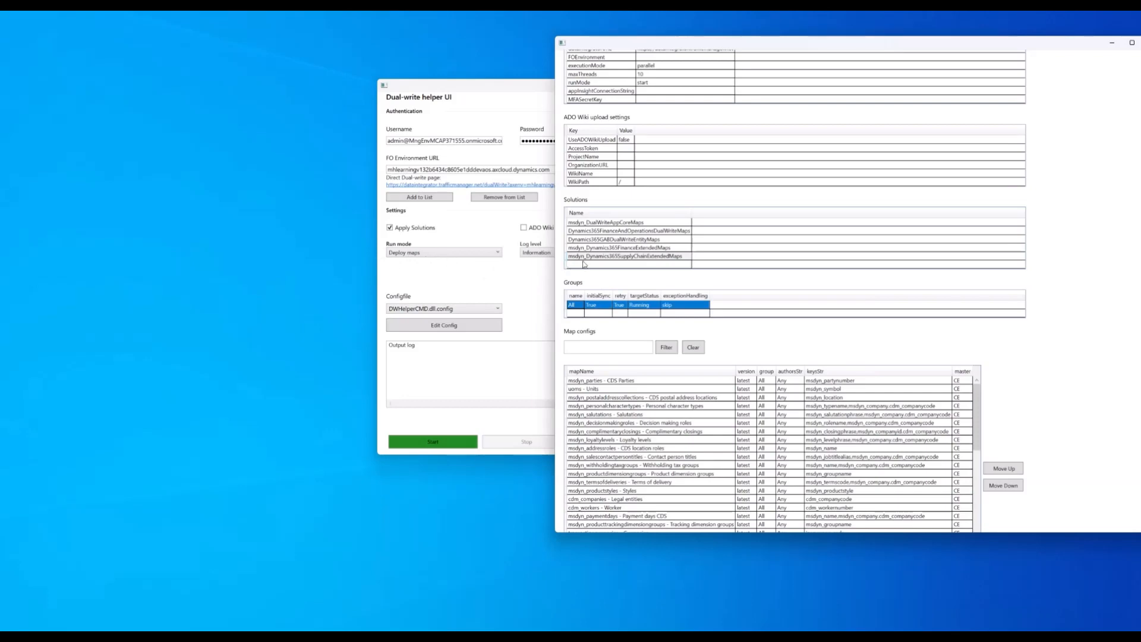
{"action": "left_click", "coordinate": [618, 308]}
{"action": "left_click_drag", "start_coordinate": [627, 296], "coordinate": [634, 296]}
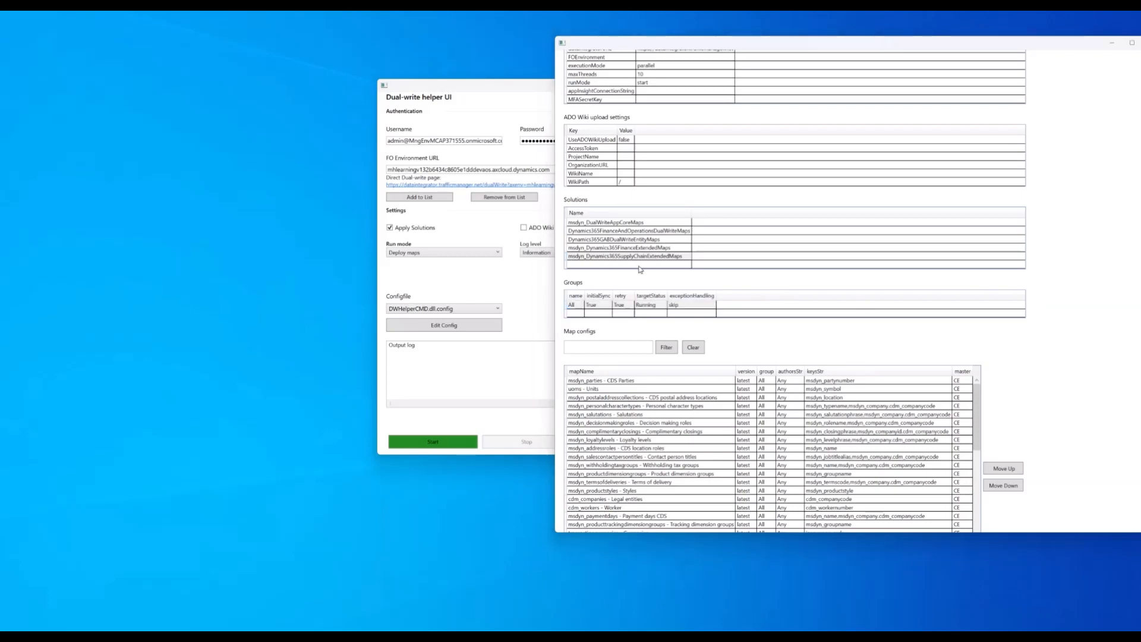
{"action": "left_click", "coordinate": [646, 306]}
{"action": "left_click", "coordinate": [645, 308]}
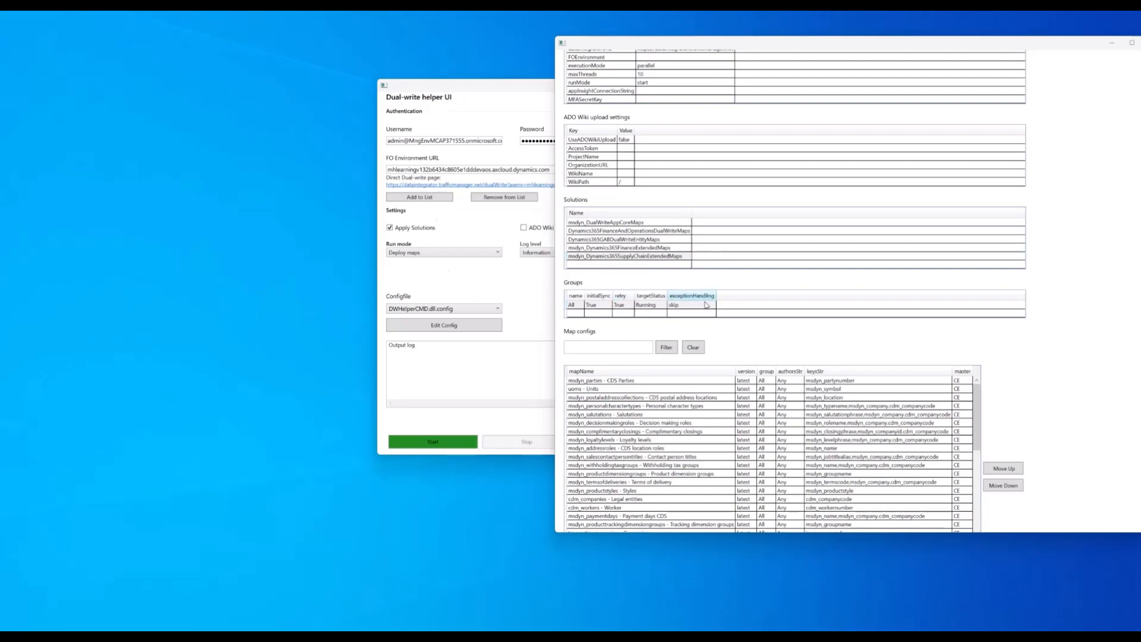
{"action": "left_click", "coordinate": [681, 310]}
Step: Examine the order of the maps in the Map configs table, starting with CDS Parties and Units
{"action": "left_click", "coordinate": [604, 382]}
{"action": "left_click", "coordinate": [602, 389]}
{"action": "left_click", "coordinate": [604, 397]}
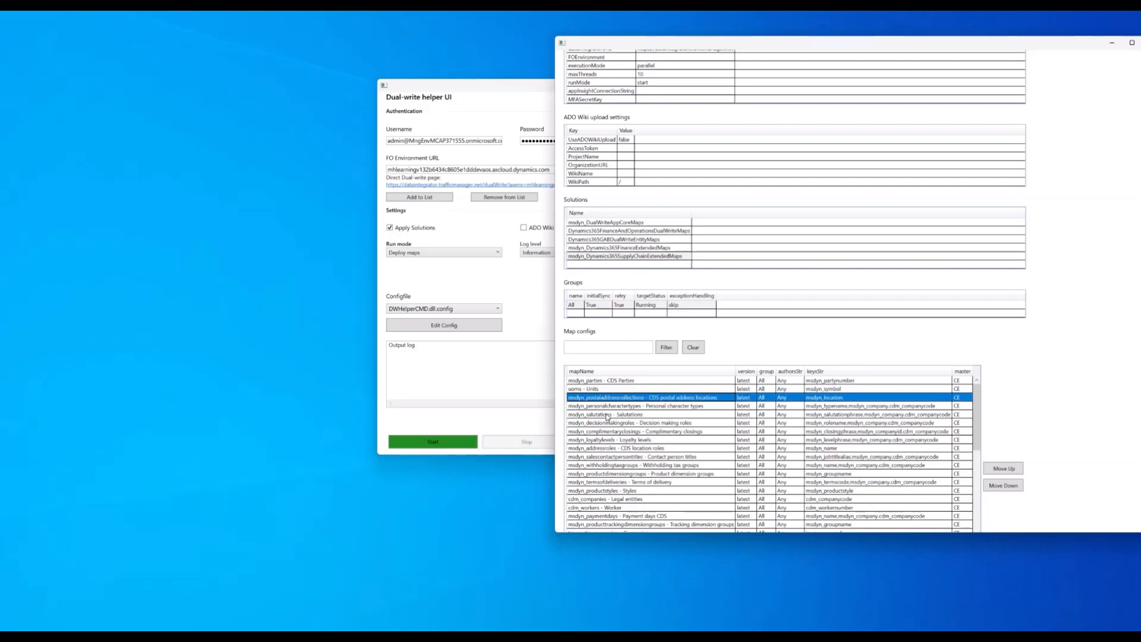
{"action": "left_click", "coordinate": [607, 415]}
{"action": "left_click", "coordinate": [609, 382]}
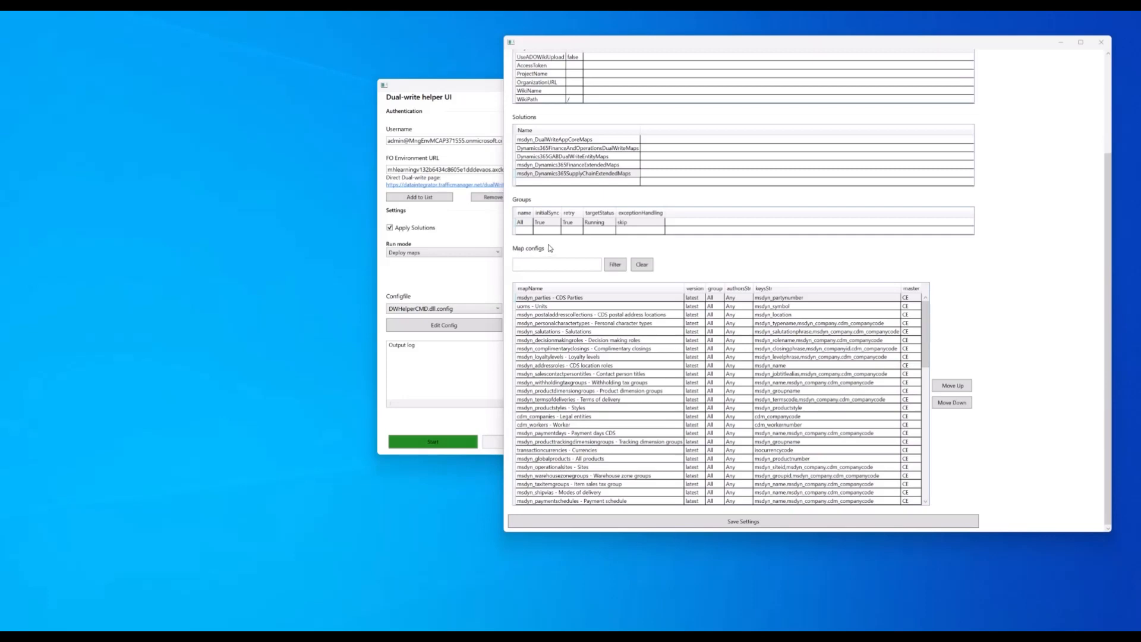
{"action": "left_click_drag", "start_coordinate": [925, 309], "coordinate": [933, 346]}
{"action": "left_click_drag", "start_coordinate": [937, 362], "coordinate": [951, 301]}
{"action": "left_click", "coordinate": [562, 306]}
{"action": "left_click", "coordinate": [562, 300]}
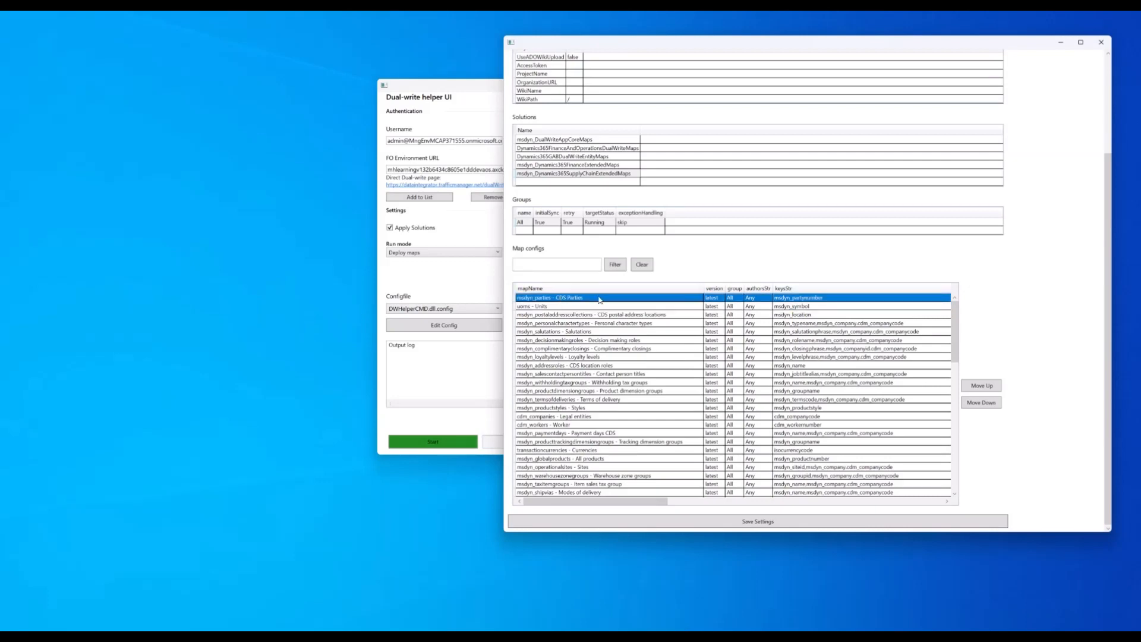
Step: Set the version of the msdyn_parties - CDS Parties map to 1.0.0.30
{"action": "left_click_drag", "start_coordinate": [725, 288], "coordinate": [741, 288]}
{"action": "left_click", "coordinate": [730, 304]}
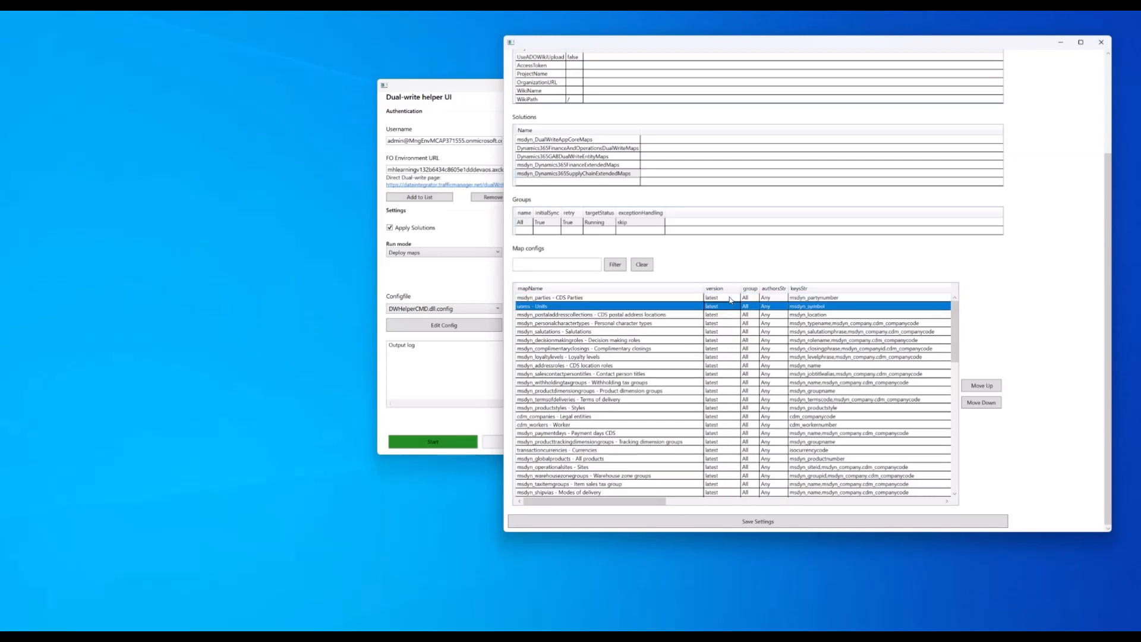
{"action": "left_click", "coordinate": [730, 298]}
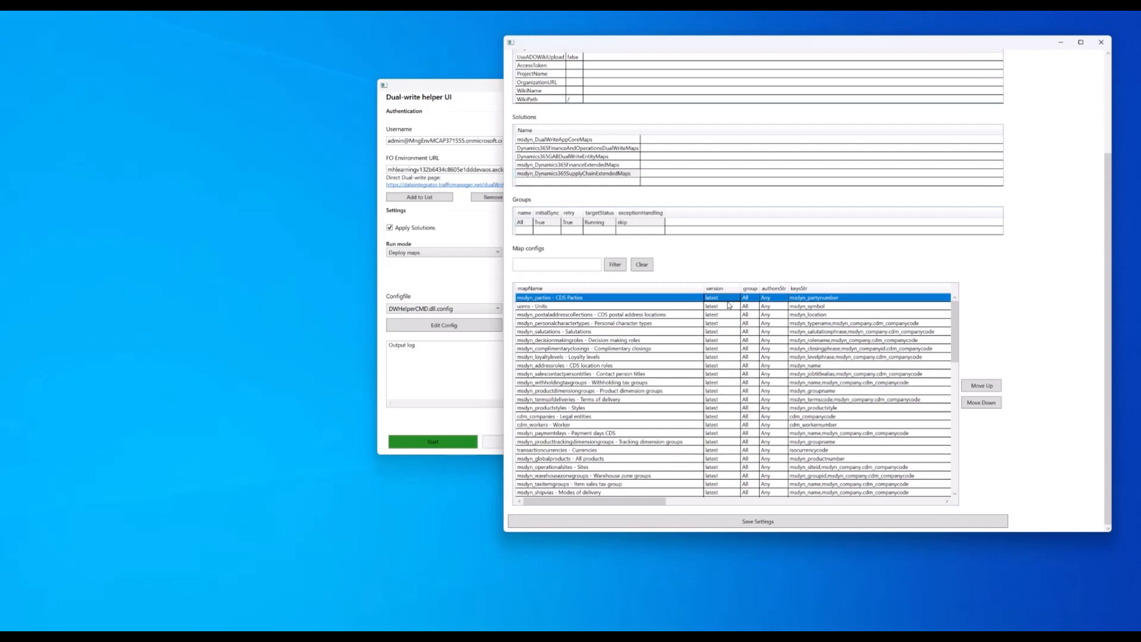
{"action": "left_click", "coordinate": [727, 297]}
{"action": "type", "text": "1.0.0.30"}
{"action": "left_click", "coordinate": [720, 307]}
{"action": "left_click", "coordinate": [721, 300]}
Step: Compare the maps' group assignment with the All group and widen the authorsStr column to examine the author settings
{"action": "left_click_drag", "start_coordinate": [740, 288], "coordinate": [738, 288]}
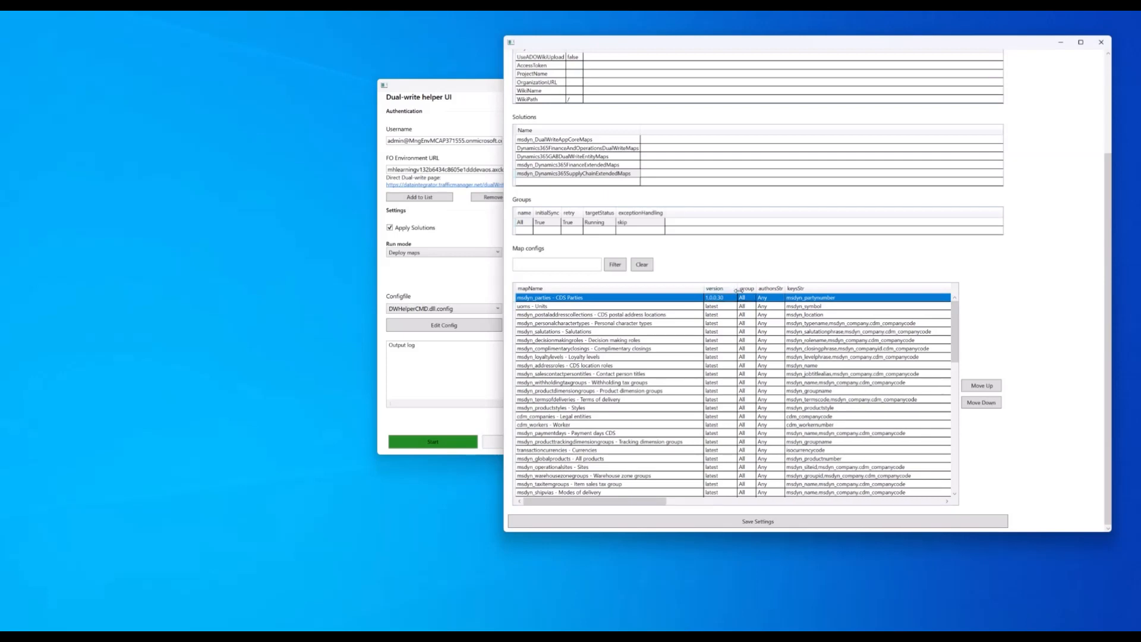
{"action": "left_click", "coordinate": [525, 224]}
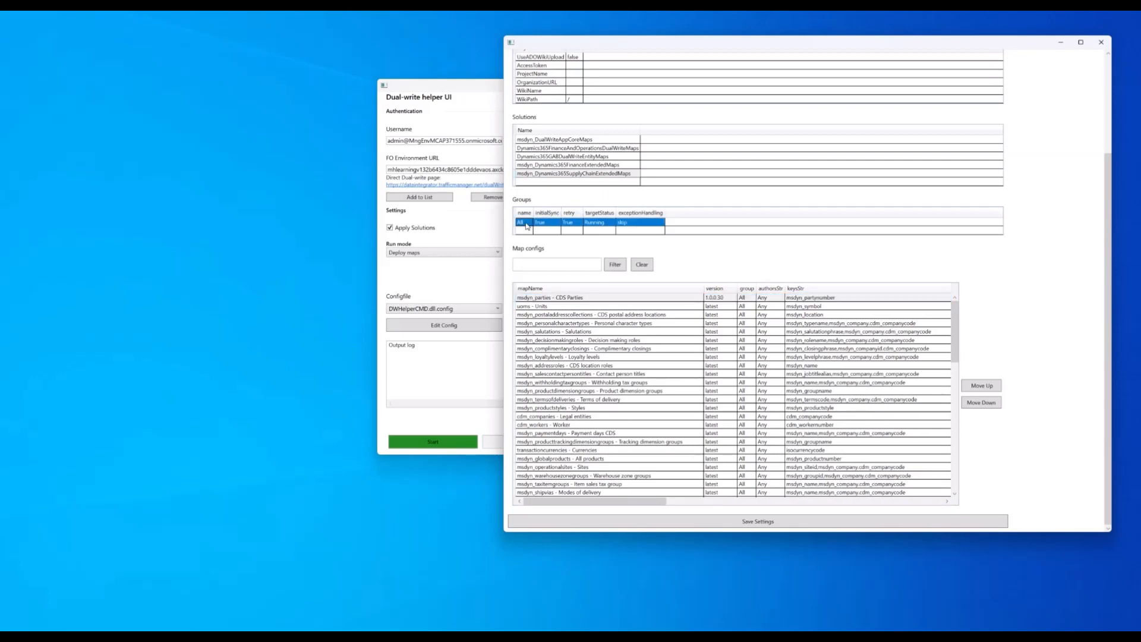
{"action": "left_click", "coordinate": [777, 300]}
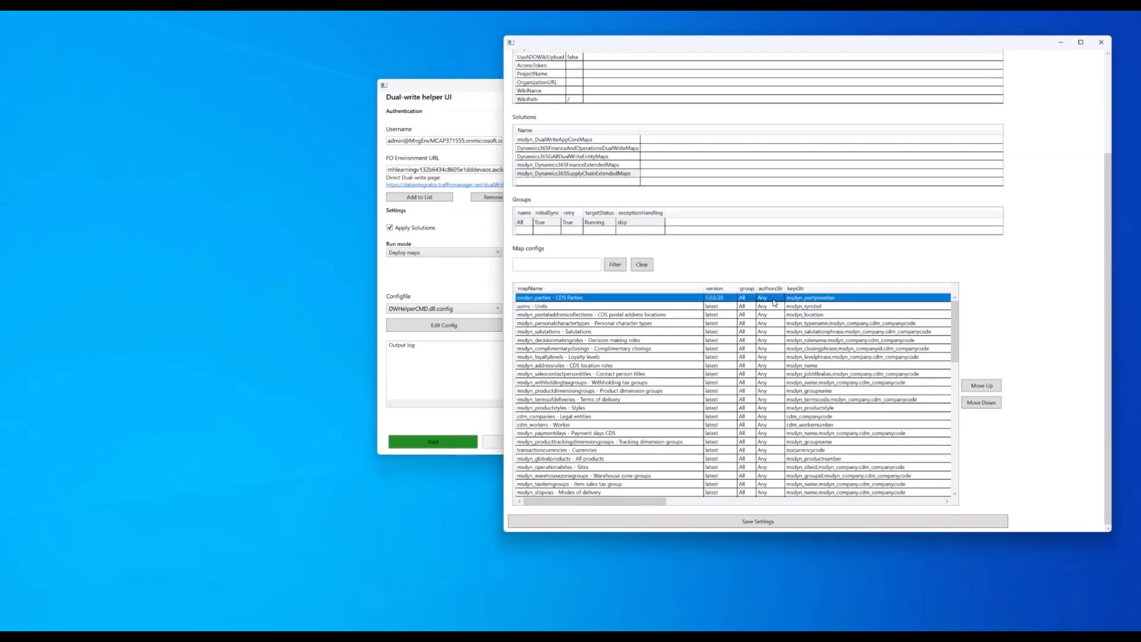
{"action": "left_click_drag", "start_coordinate": [784, 288], "coordinate": [799, 288]}
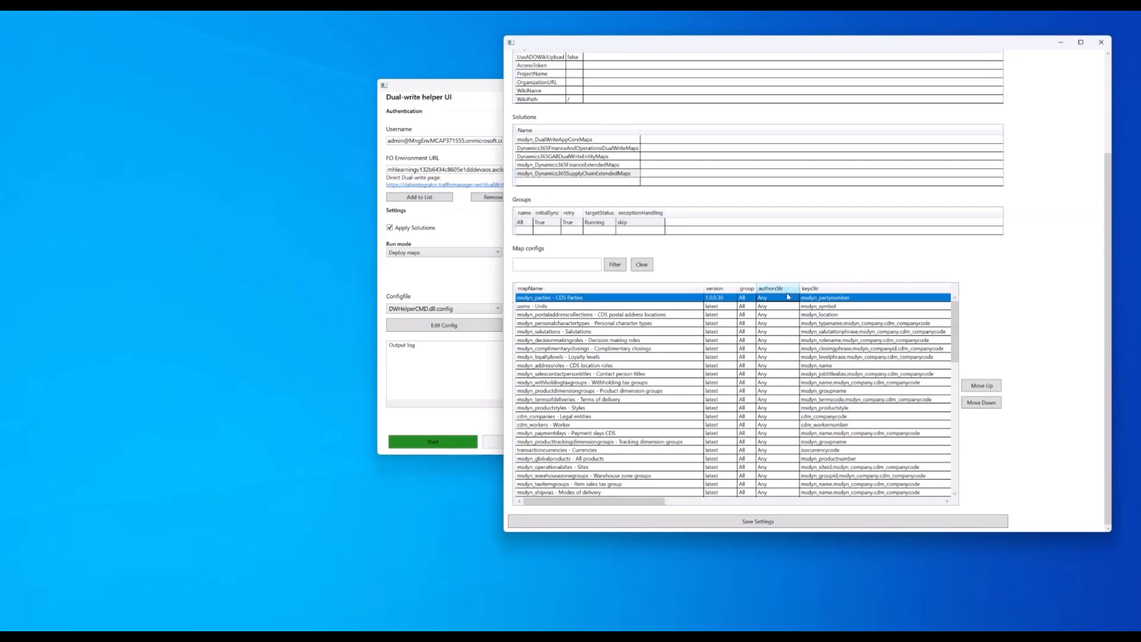
{"action": "left_click", "coordinate": [717, 309]}
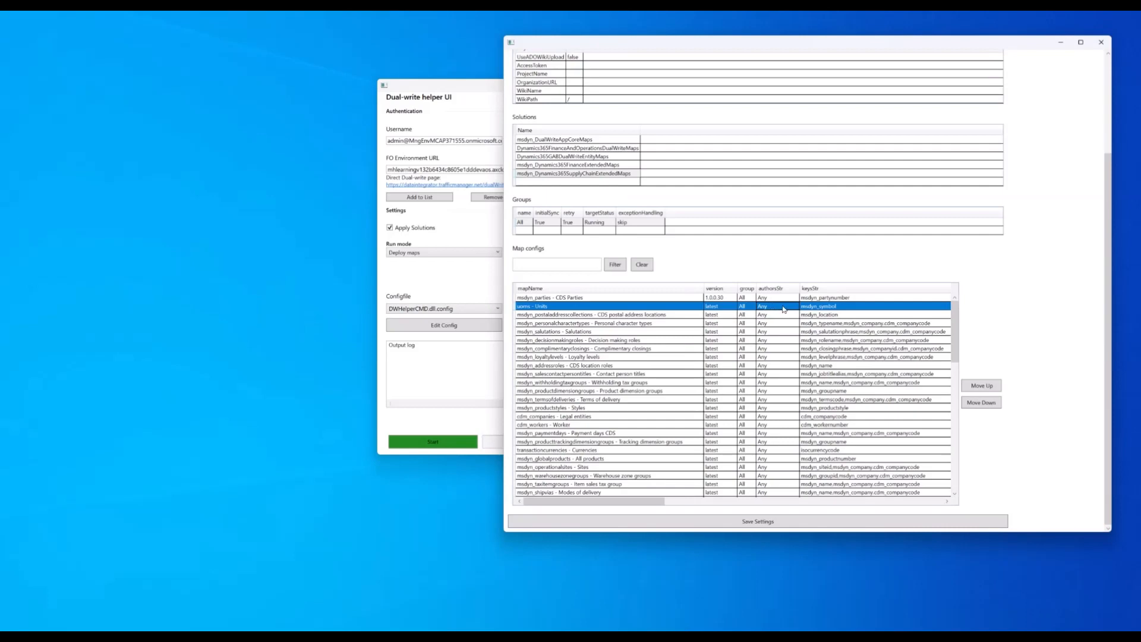
{"action": "left_click_drag", "start_coordinate": [800, 290], "coordinate": [805, 289]}
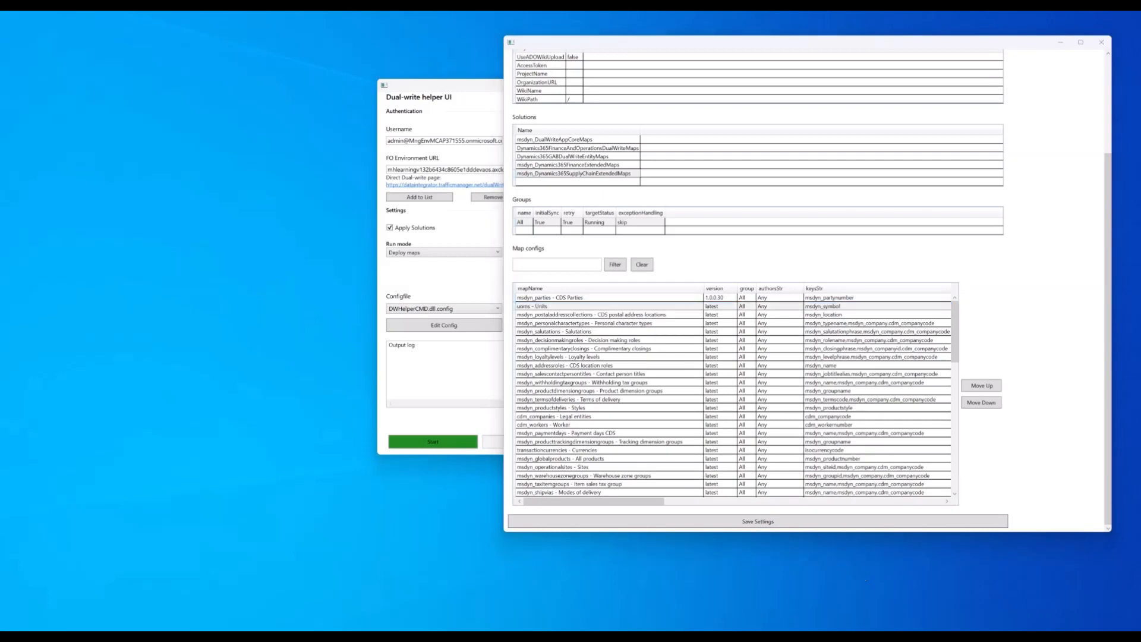
Step: Open the All products table map's versions in the browser, copy the publisher Microsoft Dynamics 365, and return to the configuration
{"action": "key", "text": "alt+Tab"}
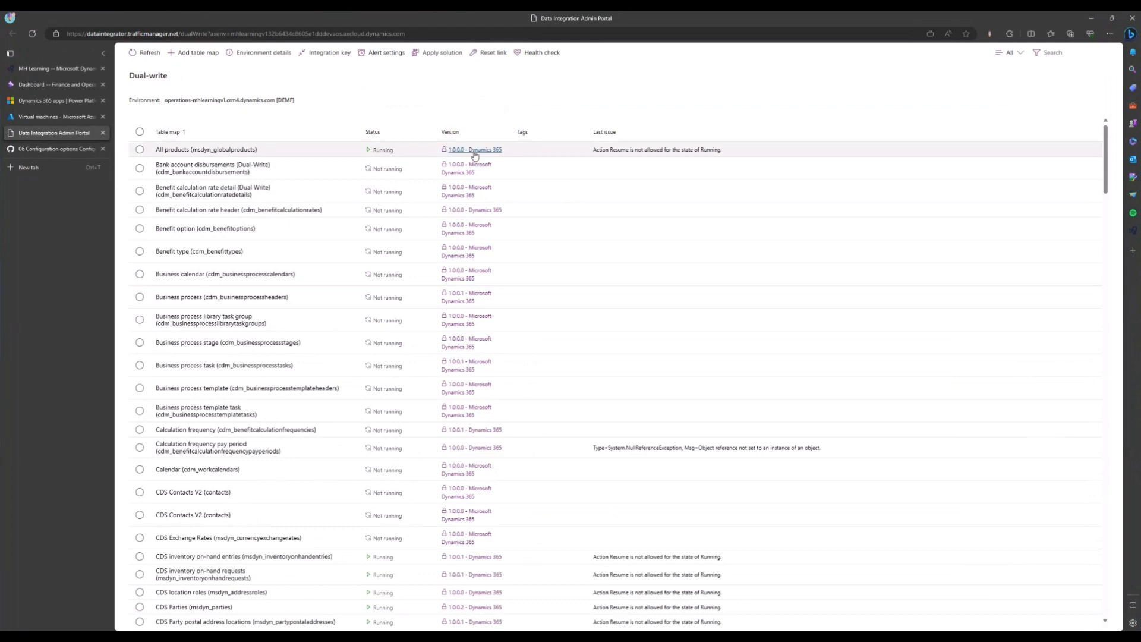
{"action": "left_click", "coordinate": [468, 151]}
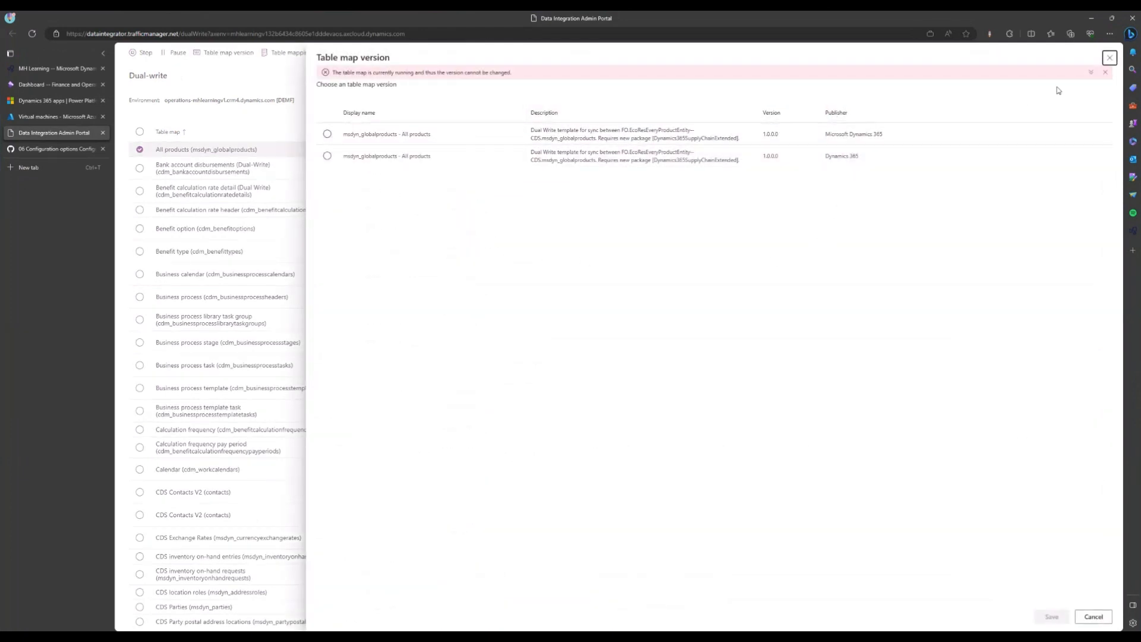
{"action": "left_click", "coordinate": [1109, 57]}
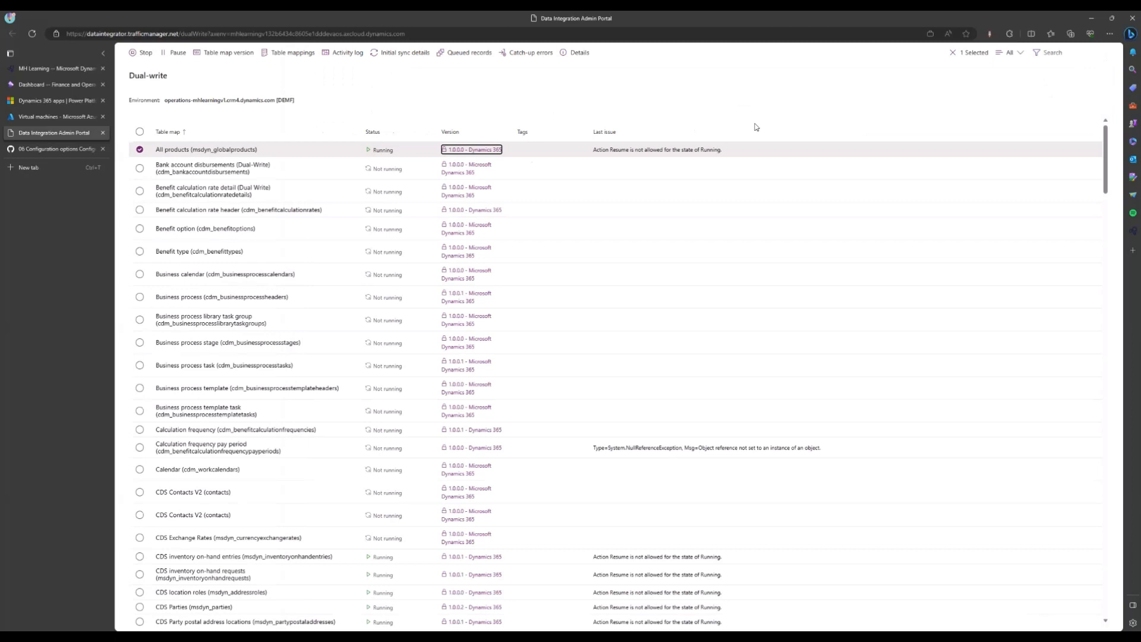
{"action": "left_click", "coordinate": [468, 151]}
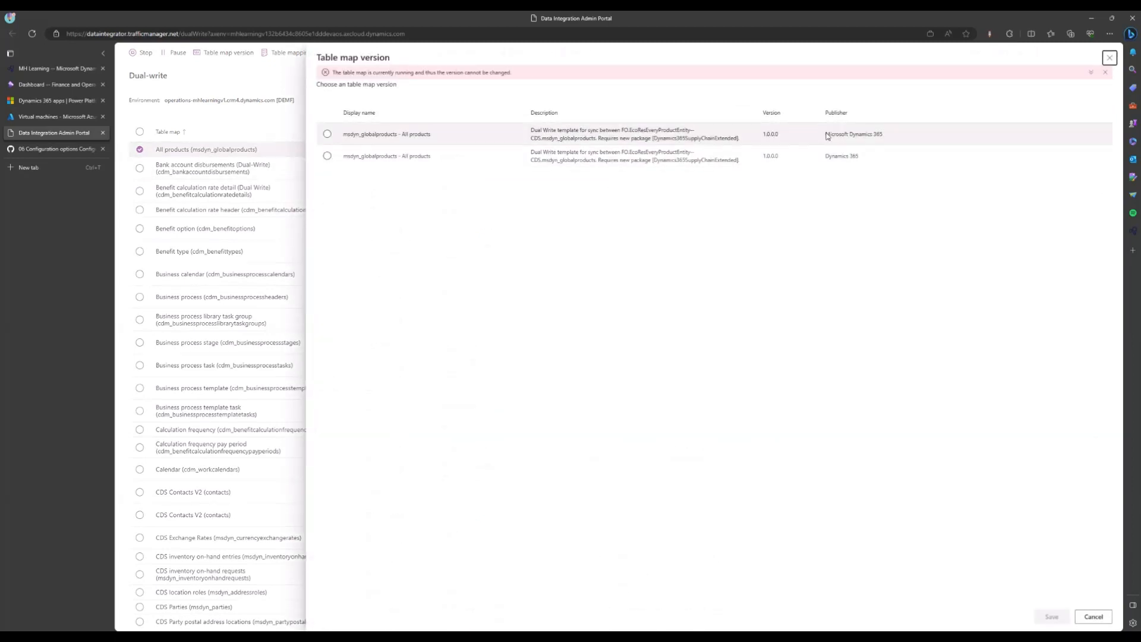
{"action": "left_click_drag", "start_coordinate": [826, 134], "coordinate": [892, 137]}
{"action": "key", "text": "ctrl+c"}
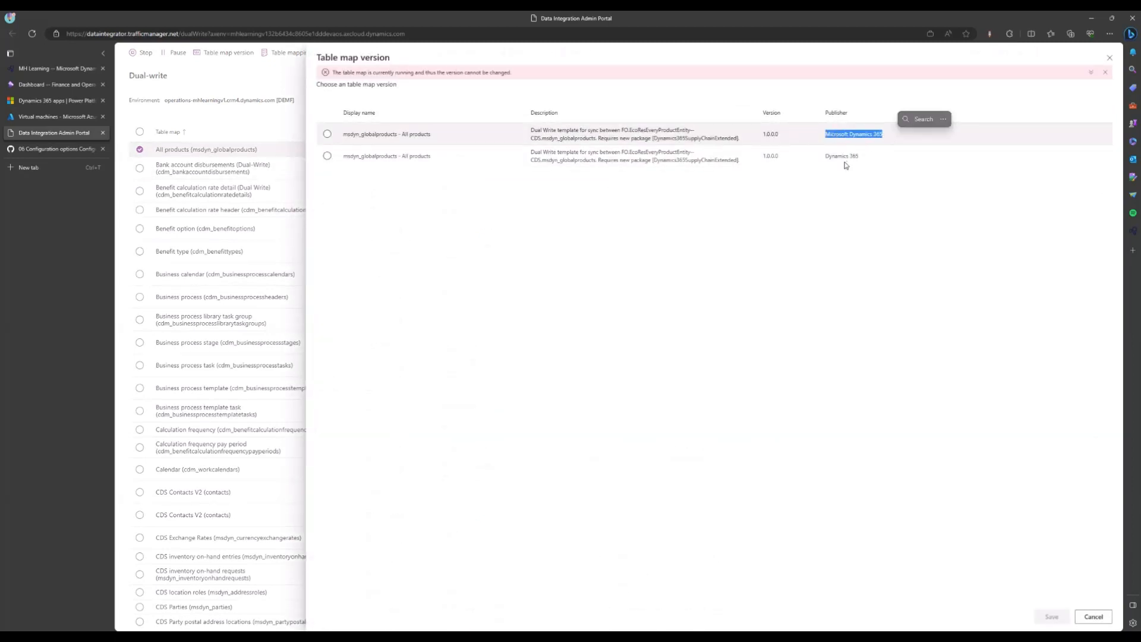
{"action": "right_click", "coordinate": [872, 136]}
{"action": "left_click", "coordinate": [896, 143]}
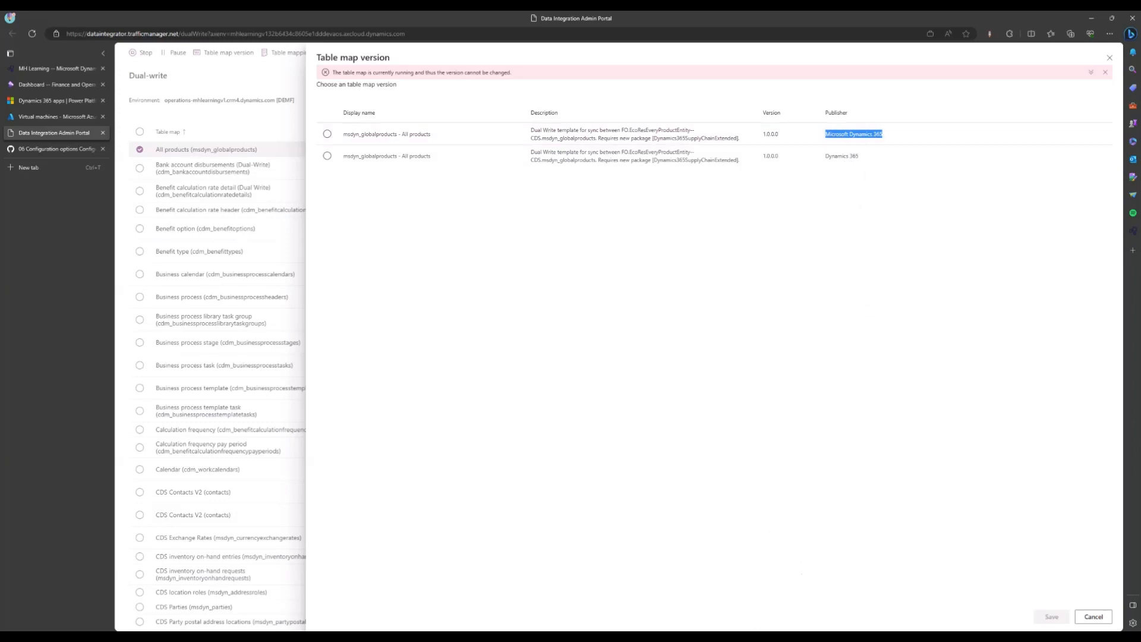
{"action": "left_click", "coordinate": [801, 608]}
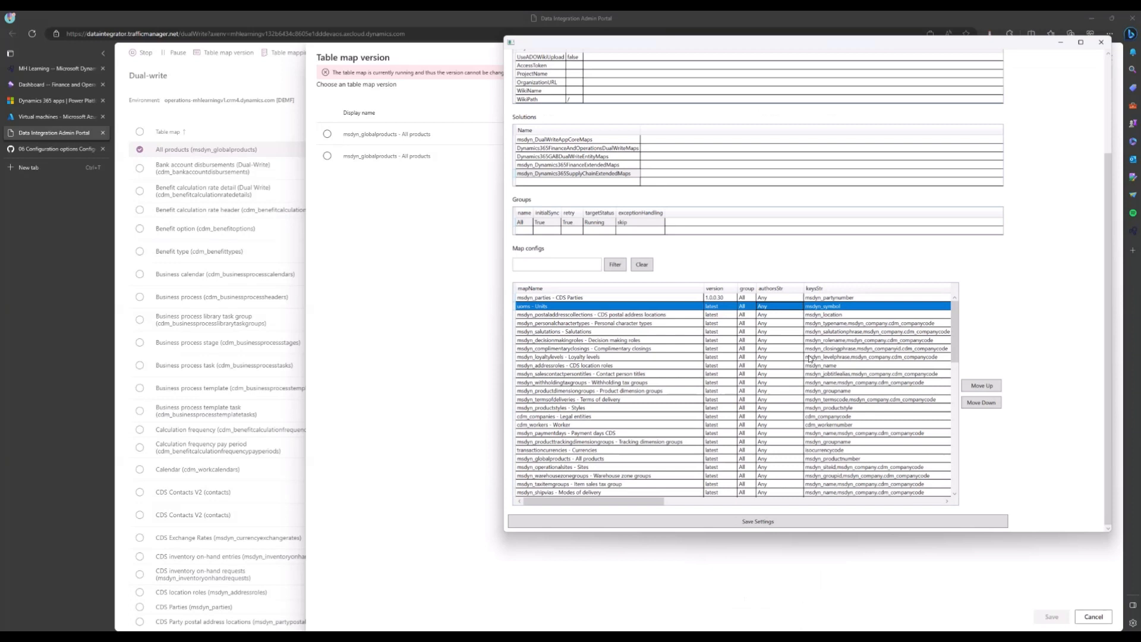
Step: Try the copied publisher as the author of the uoms - Units map, and set the author back to Any
{"action": "double_click", "coordinate": [782, 307]}
{"action": "key", "text": "ctrl+v"}
{"action": "key", "text": "ctrl+a"}
{"action": "type", "text": "Any"}
Step: Examine the keysStr and master columns of the Map configs table and reposition the configuration window
{"action": "left_click_drag", "start_coordinate": [618, 503], "coordinate": [618, 503]}
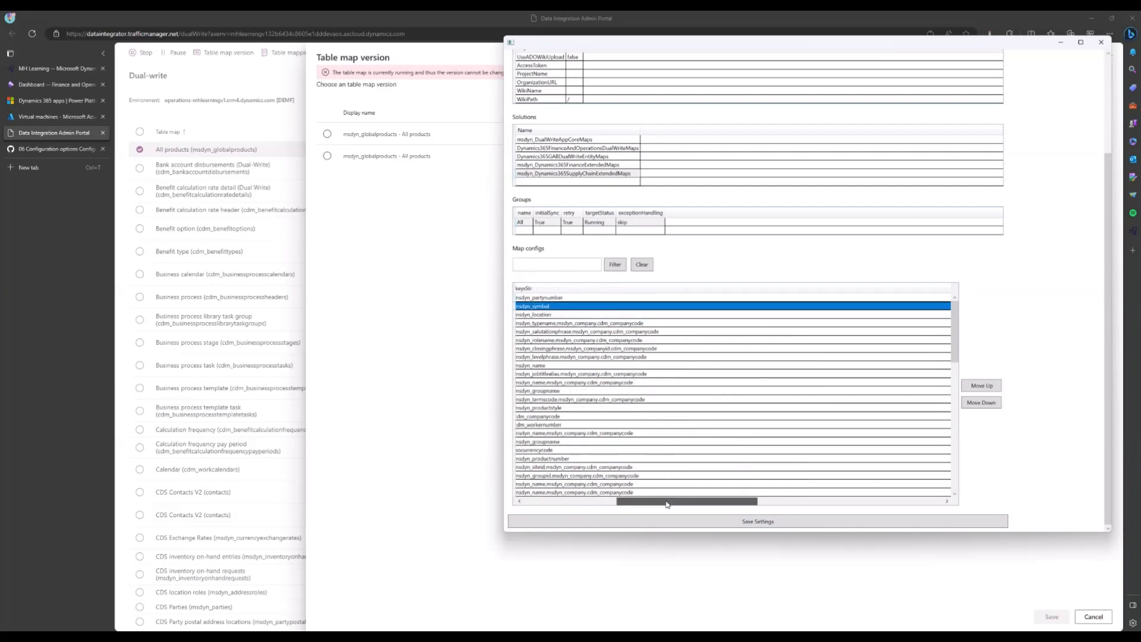
{"action": "left_click_drag", "start_coordinate": [634, 502], "coordinate": [856, 509]}
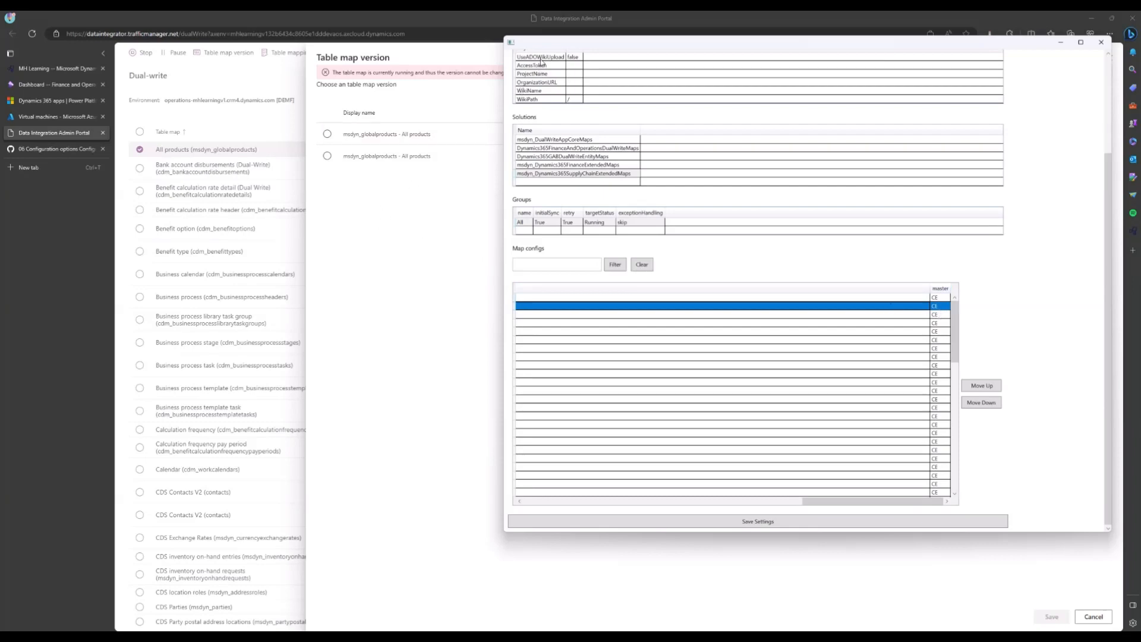
{"action": "left_click_drag", "start_coordinate": [538, 44], "coordinate": [499, 63]}
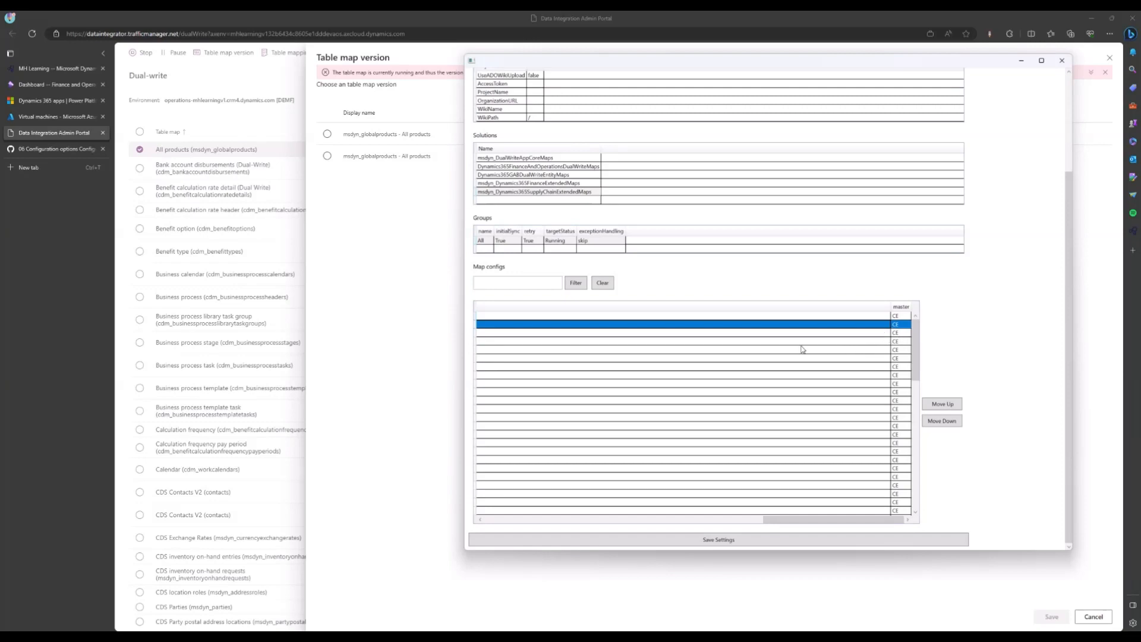
Step: Return the Modify Configuration view to its start, close the configuration window and save the settings
{"action": "left_click_drag", "start_coordinate": [844, 519], "coordinate": [512, 520]}
{"action": "scroll", "coordinate": [991, 351], "scroll_direction": "up", "scroll_amount": 3}
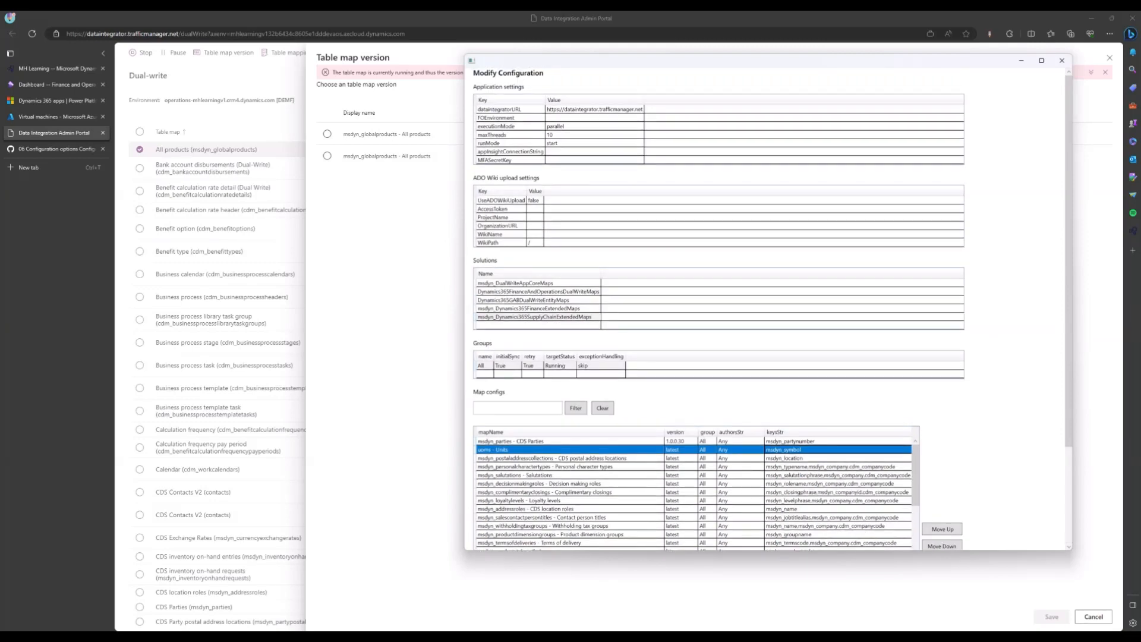
{"action": "left_click", "coordinate": [1066, 62]}
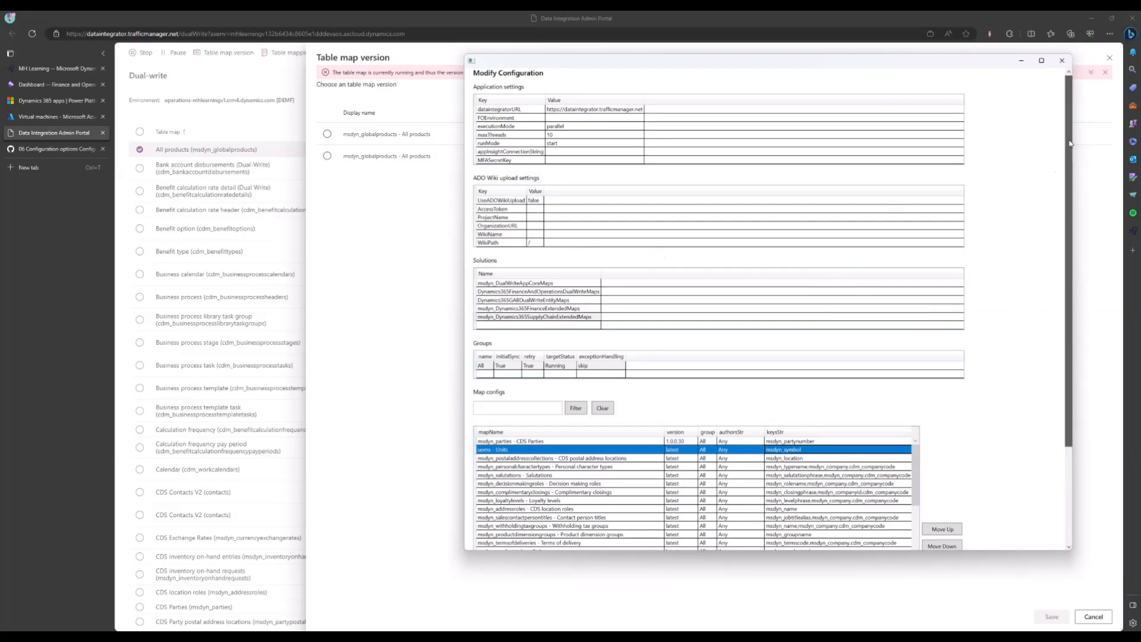
{"action": "mouse_move", "coordinate": [1066, 155]}
{"action": "left_mouse_down"}
{"action": "mouse_move", "coordinate": [1067, 252]}
{"action": "mouse_move", "coordinate": [1068, 154]}
{"action": "left_mouse_up"}
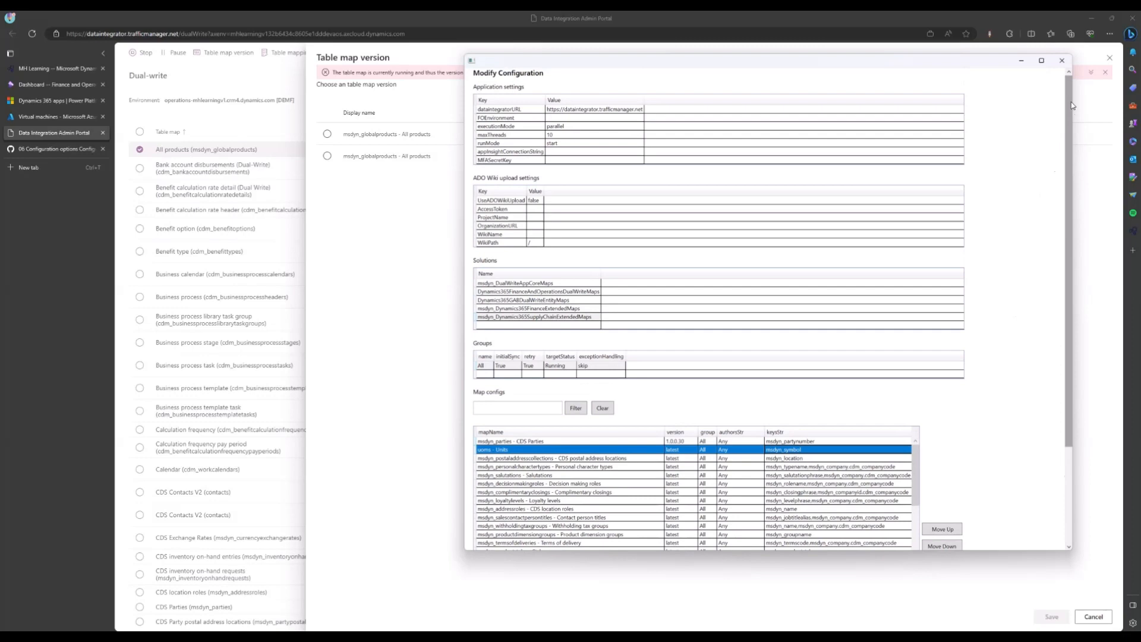
{"action": "left_click", "coordinate": [1062, 61]}
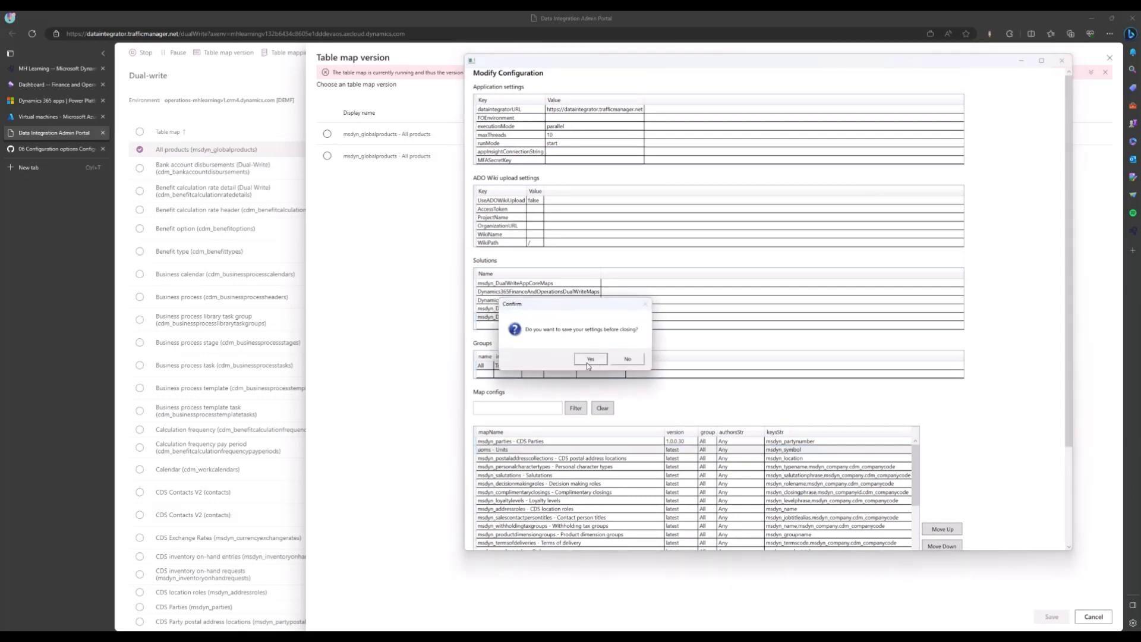
{"action": "left_click_drag", "start_coordinate": [548, 312], "coordinate": [622, 294]}
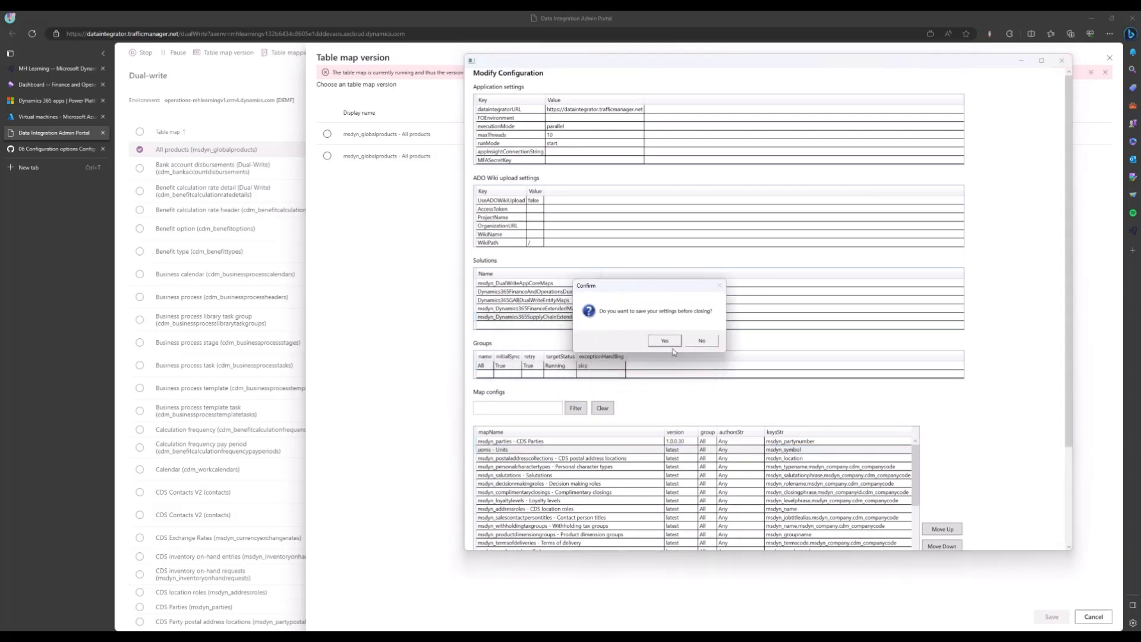
{"action": "left_click", "coordinate": [662, 342]}
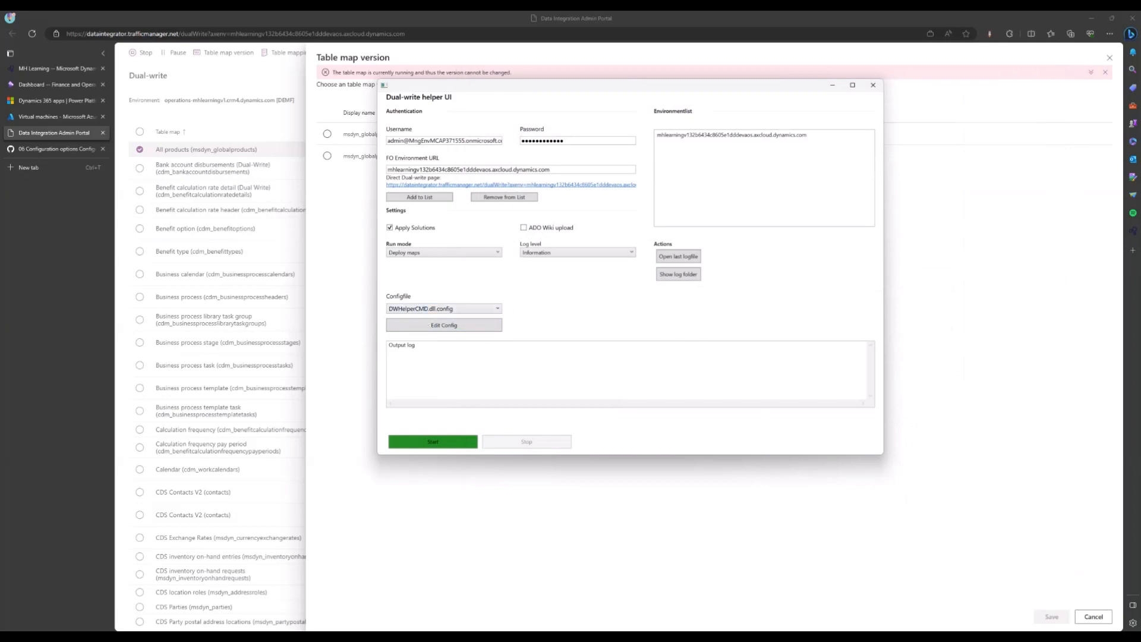
Step: Minimize the browser and reposition the Dual-write helper window over the empty desktop
{"action": "left_click_drag", "start_coordinate": [600, 86], "coordinate": [639, 82]}
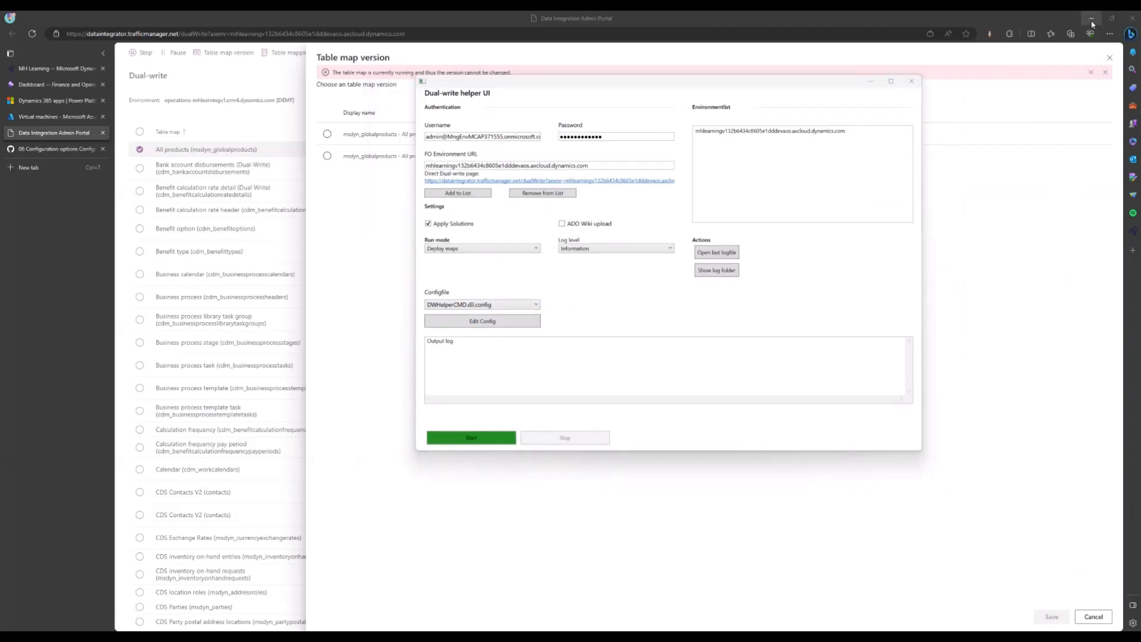
{"action": "left_click", "coordinate": [1092, 18]}
{"action": "left_click_drag", "start_coordinate": [574, 94], "coordinate": [535, 93]}
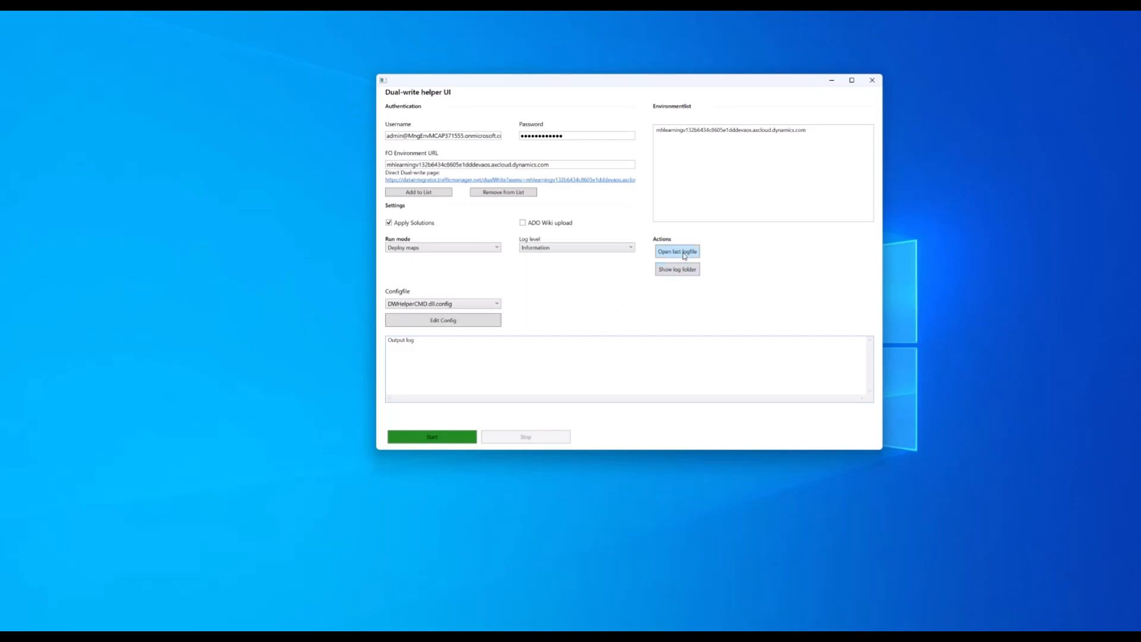
{"action": "left_click_drag", "start_coordinate": [389, 340], "coordinate": [433, 351]}
{"action": "left_click", "coordinate": [423, 380]}
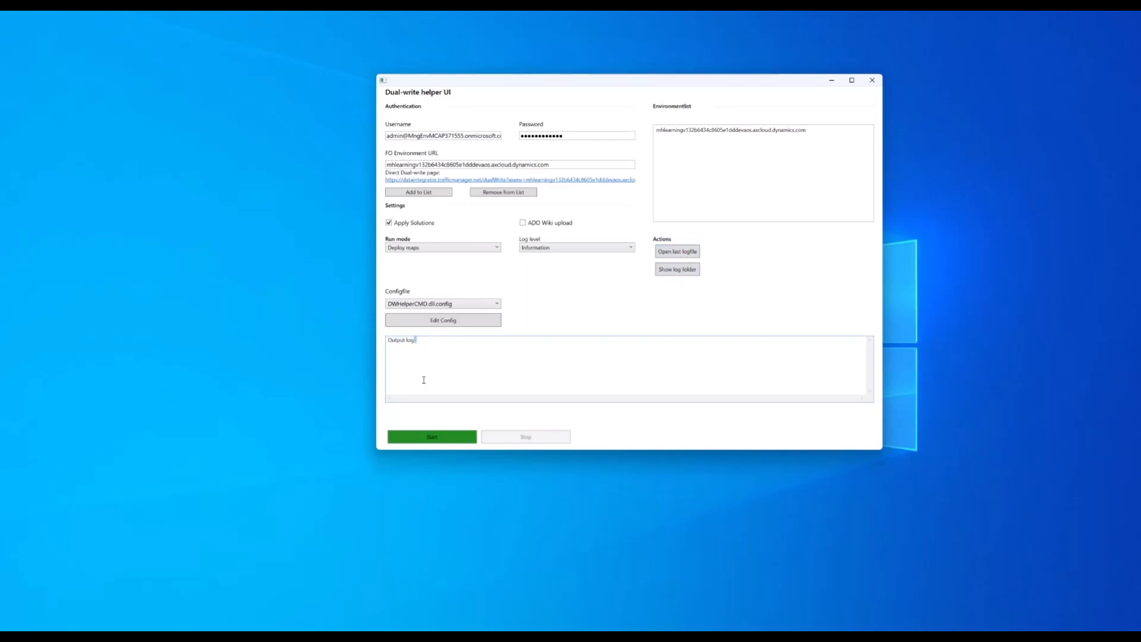